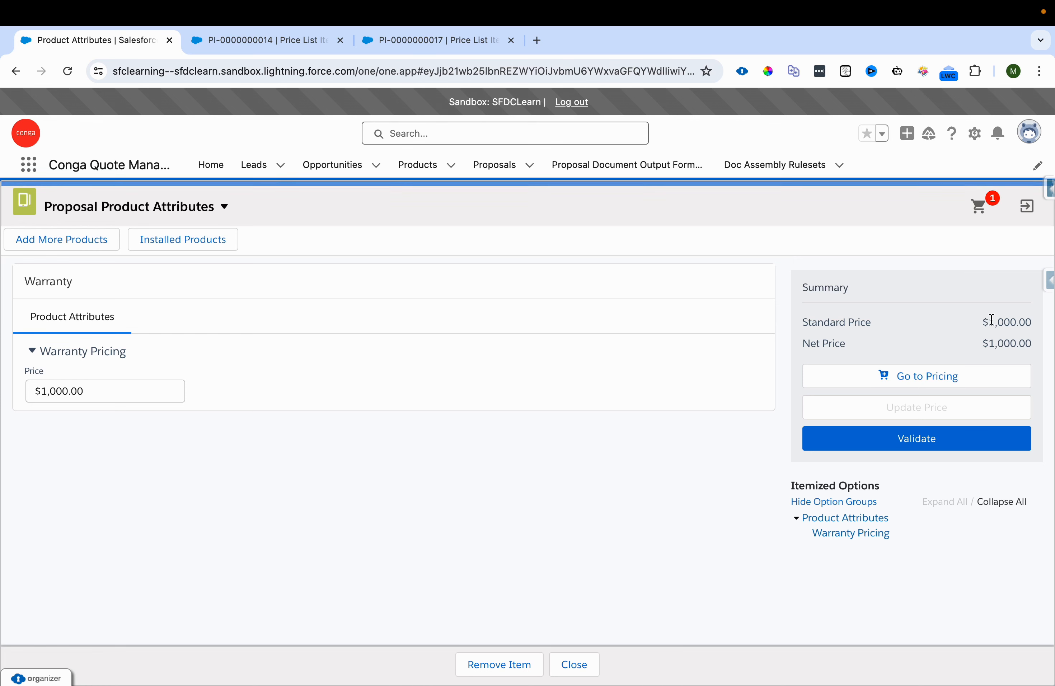
Set the Warranty product's Price attribute to $2,000.00 and update the pricing summary.
{"action": "left_click_drag", "start_coordinate": [990, 320], "coordinate": [1035, 321]}
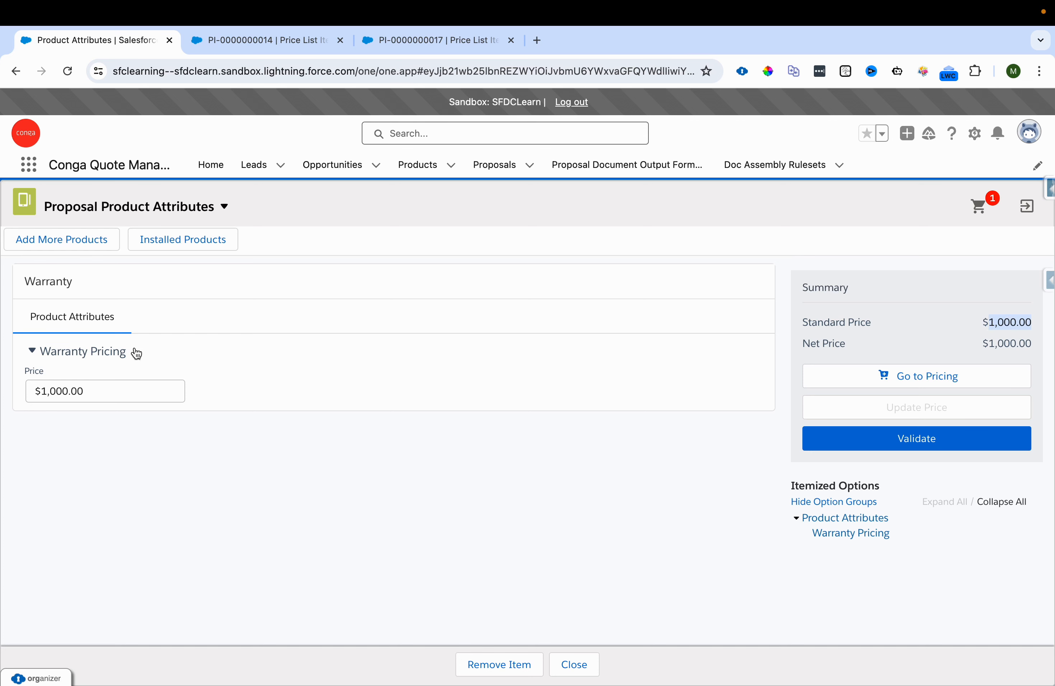
{"action": "left_click", "coordinate": [45, 391]}
{"action": "key", "text": "BackSpace"}
{"action": "type", "text": "2"}
{"action": "left_click", "coordinate": [104, 465]}
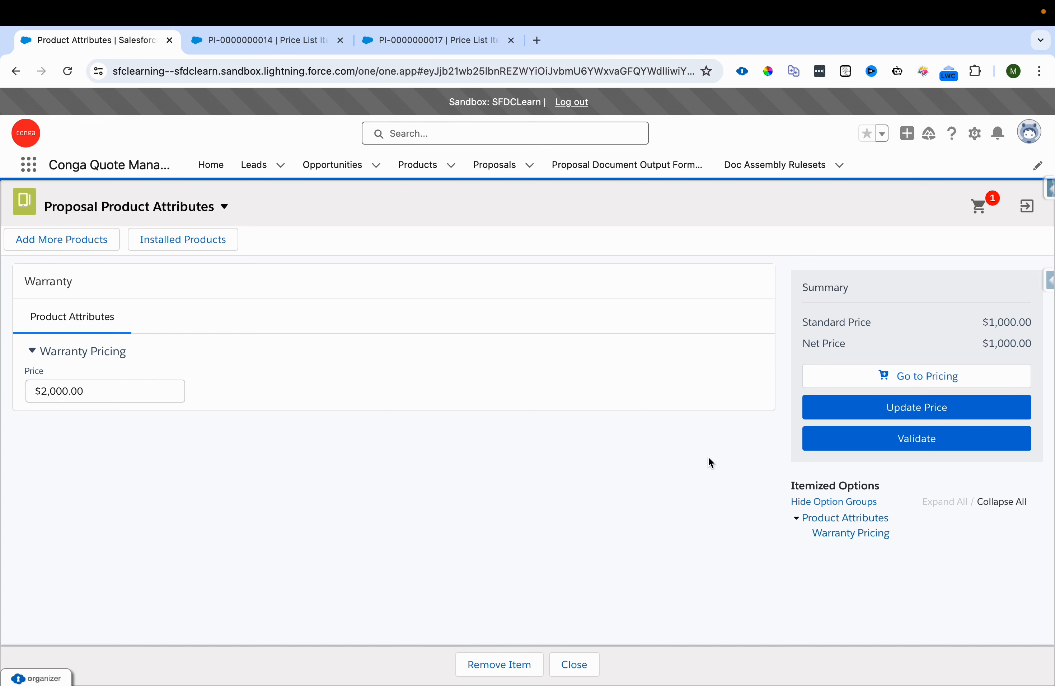
{"action": "left_click", "coordinate": [832, 416]}
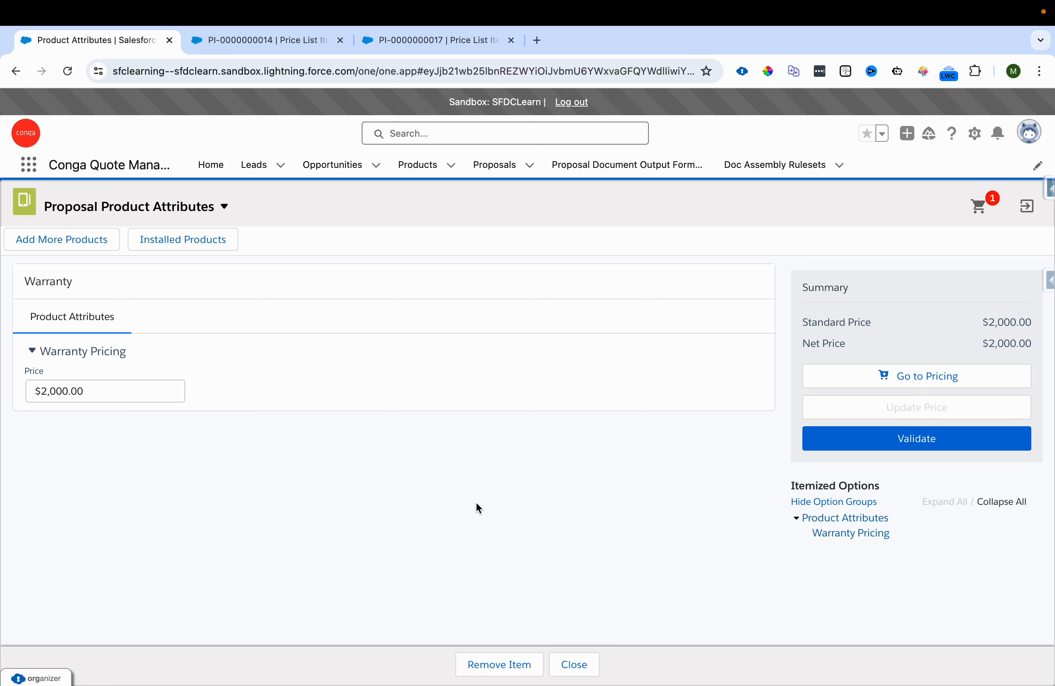
{"action": "left_click", "coordinate": [455, 48]}
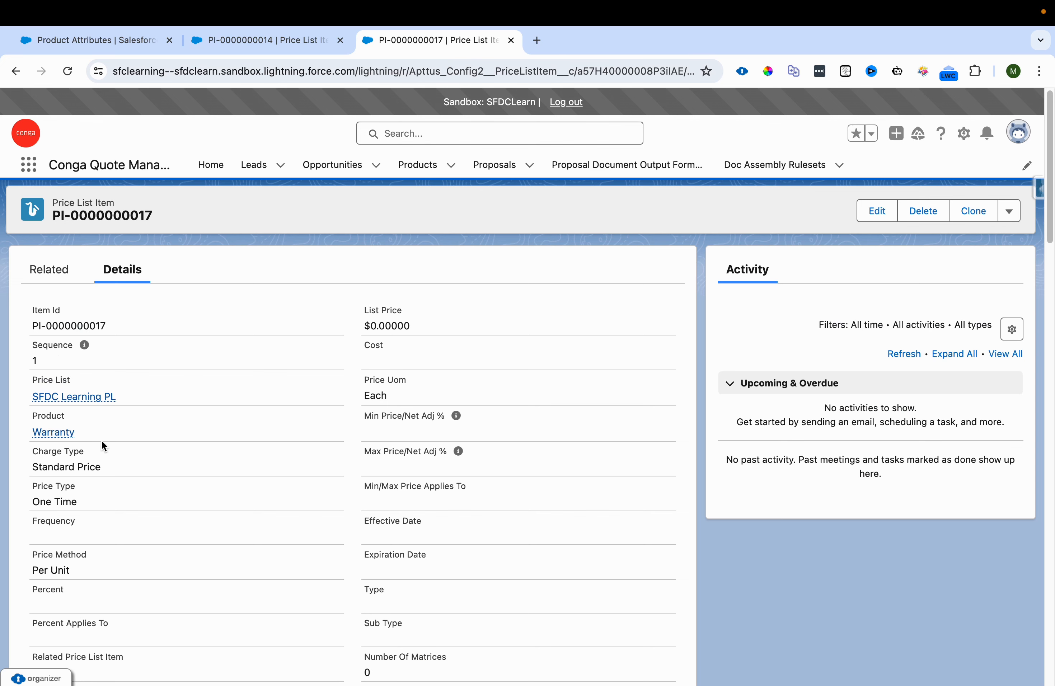
{"action": "left_click", "coordinate": [53, 433]}
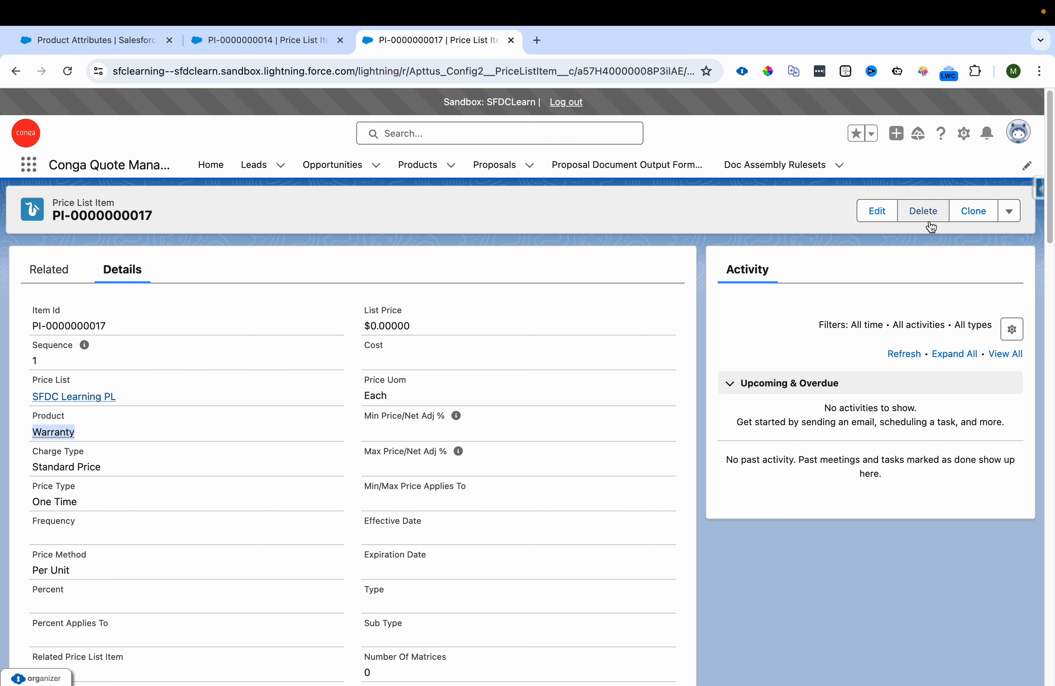
{"action": "left_click", "coordinate": [877, 211]}
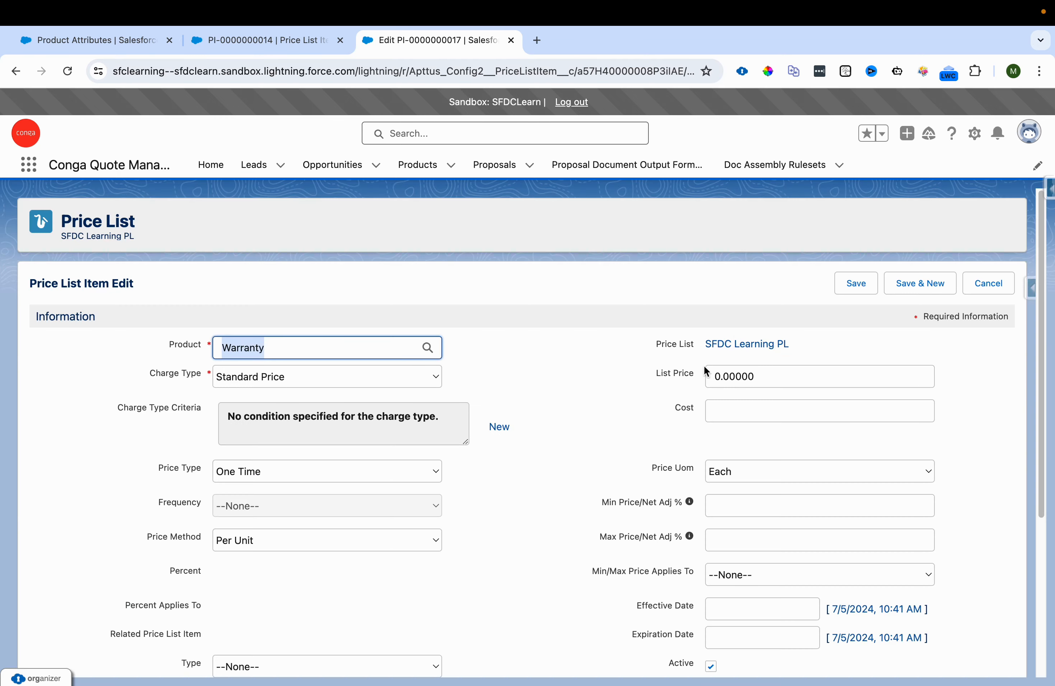
{"action": "scroll", "coordinate": [624, 378], "scroll_direction": "down", "scroll_amount": 6}
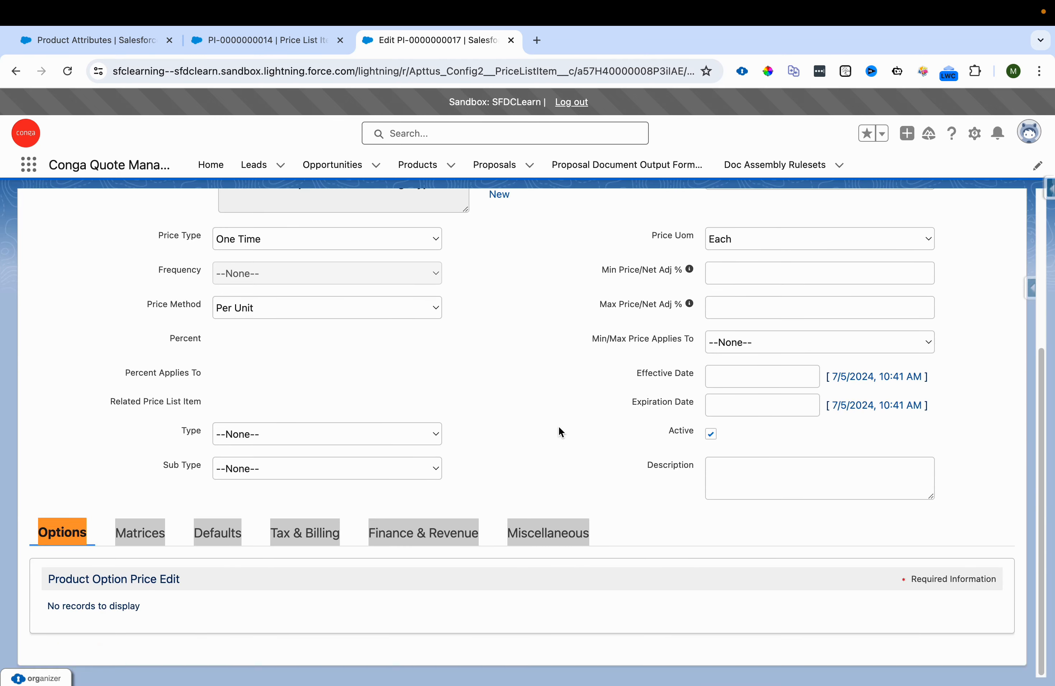
{"action": "left_click", "coordinate": [224, 533]}
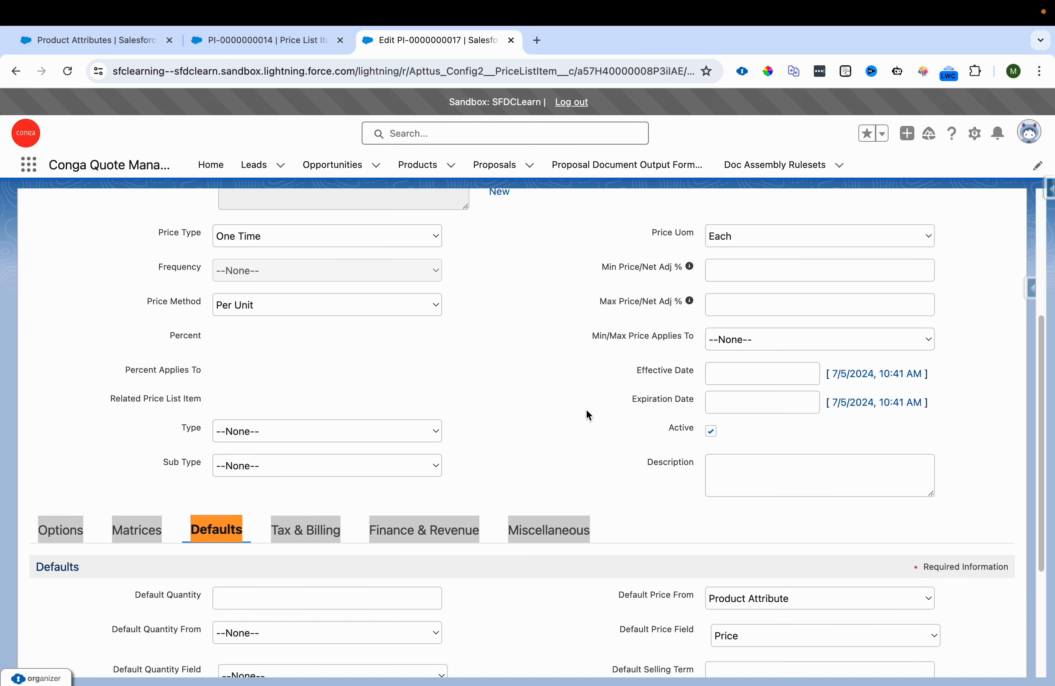
Examine the Default Price From and Default Price Field settings of the Warranty price list item, including their available options.
{"action": "scroll", "coordinate": [597, 414], "scroll_direction": "down", "scroll_amount": 4}
{"action": "left_click_drag", "start_coordinate": [617, 400], "coordinate": [700, 402]}
{"action": "left_click", "coordinate": [736, 407]}
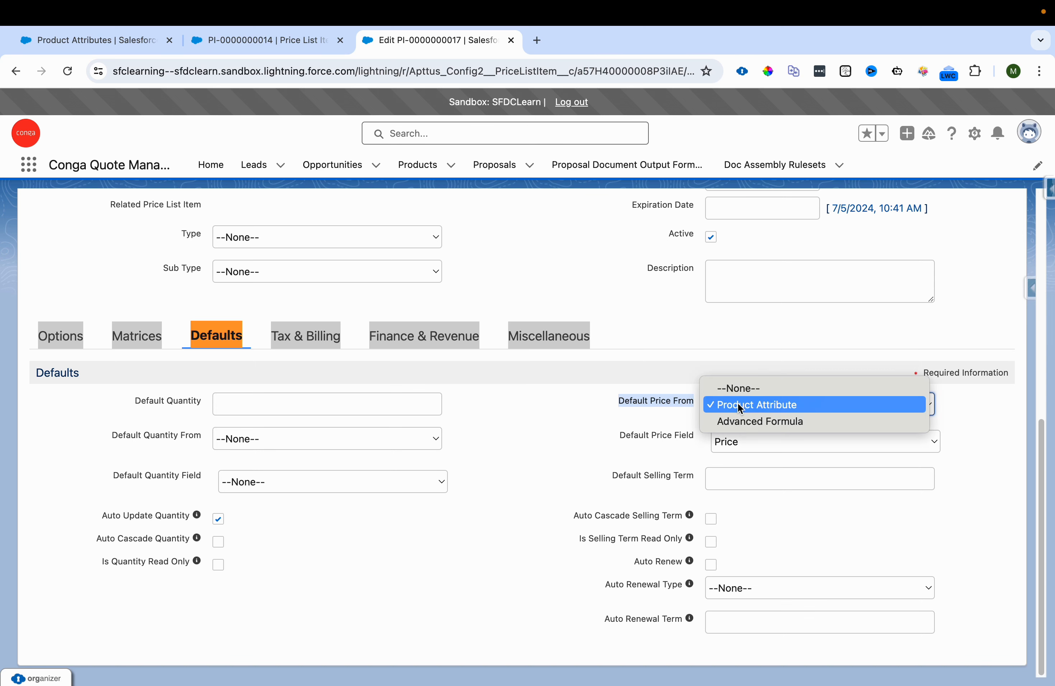
{"action": "left_click", "coordinate": [612, 436]}
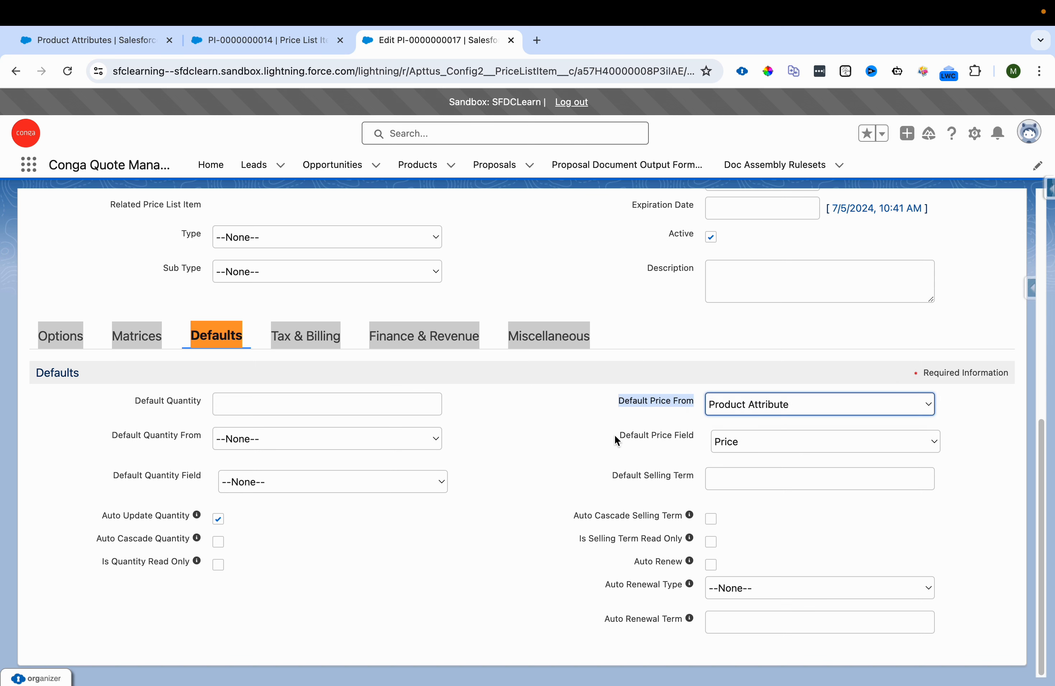
{"action": "left_click_drag", "start_coordinate": [619, 435], "coordinate": [695, 439]}
{"action": "left_click", "coordinate": [775, 452]}
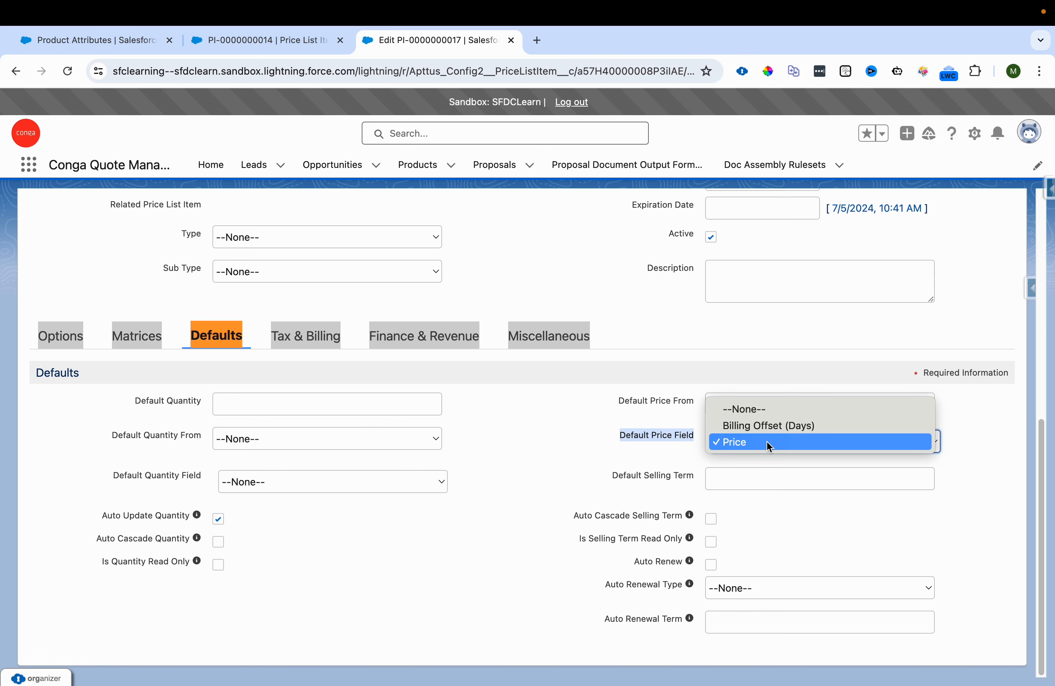
{"action": "left_click", "coordinate": [602, 441]}
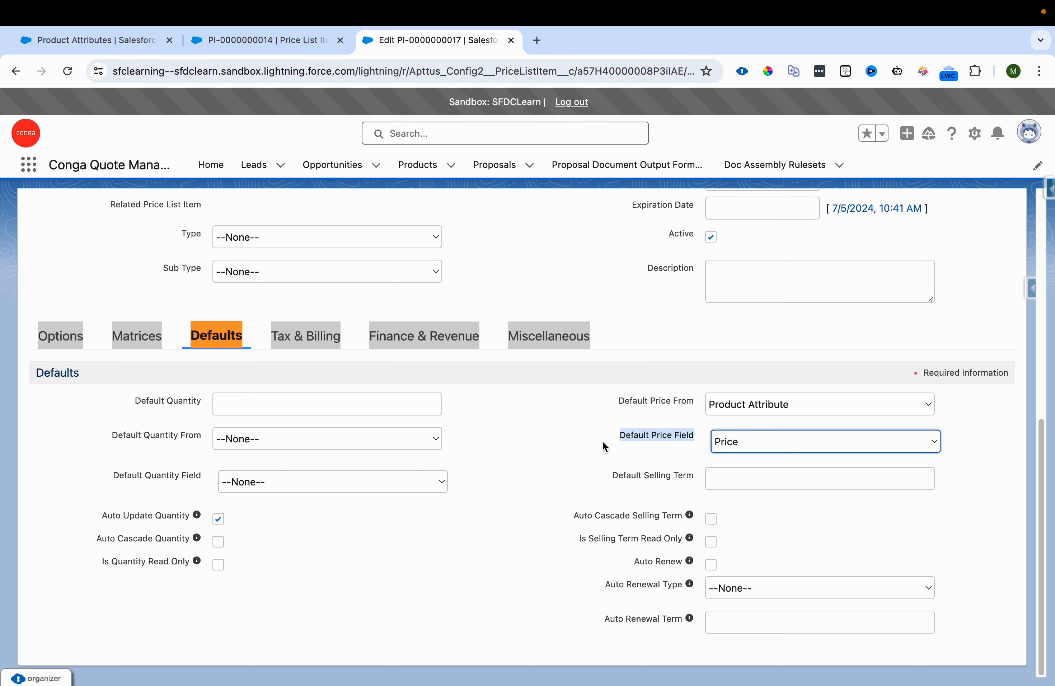
{"action": "scroll", "coordinate": [602, 441], "scroll_direction": "up", "scroll_amount": 10}
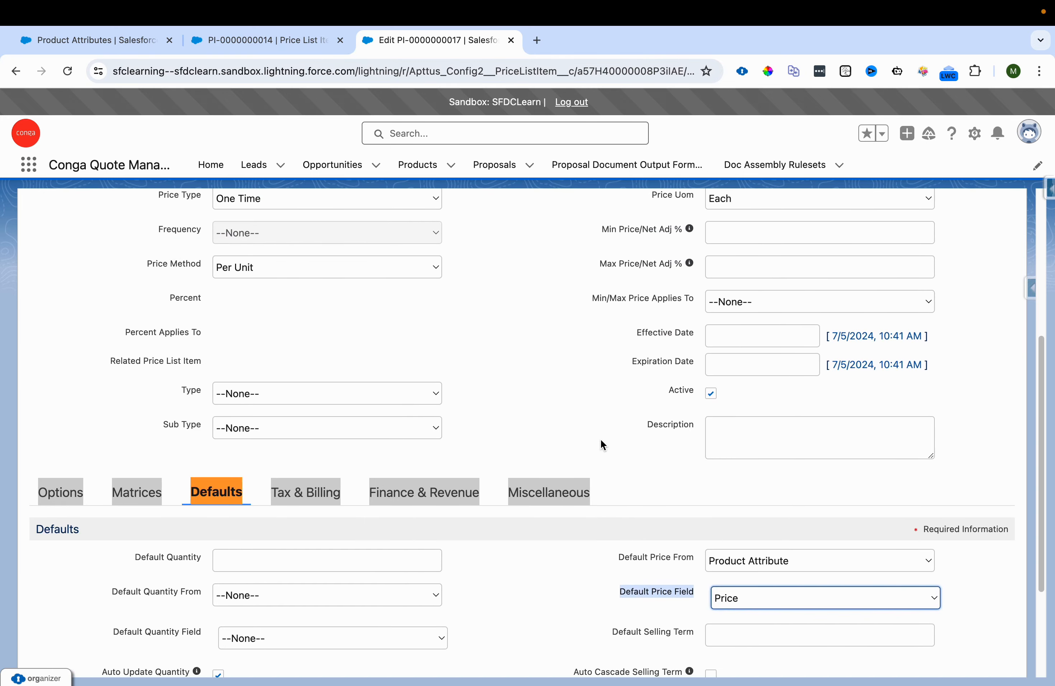
{"action": "scroll", "coordinate": [594, 436], "scroll_direction": "up", "scroll_amount": 1}
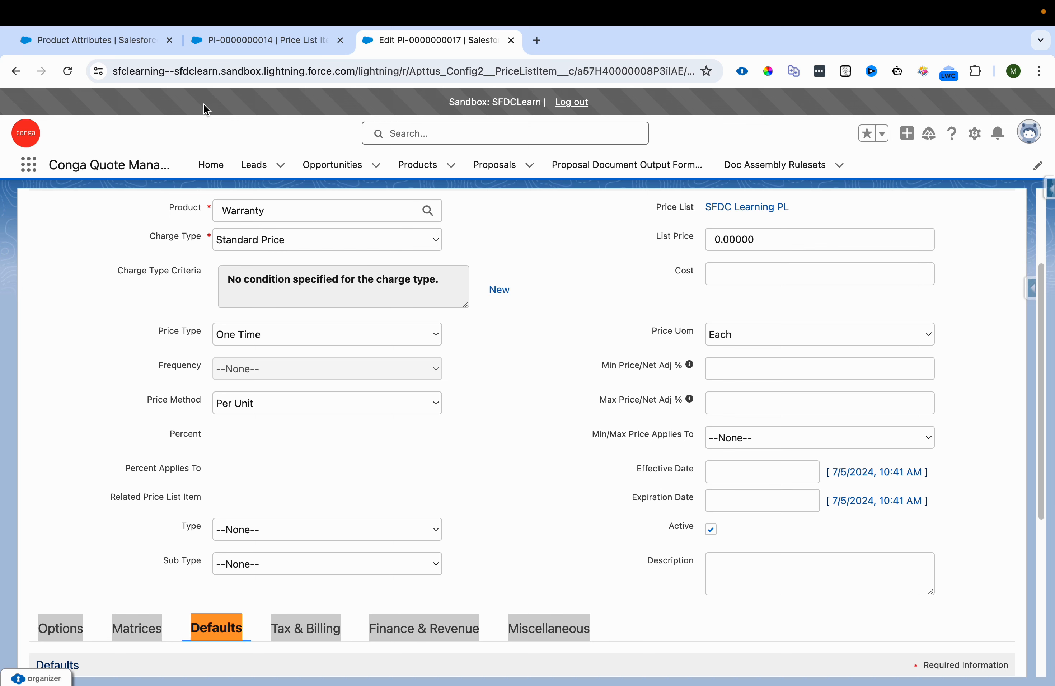
Return to the proposal's product configuration and remove the Warranty from the cart.
{"action": "left_click", "coordinate": [94, 29]}
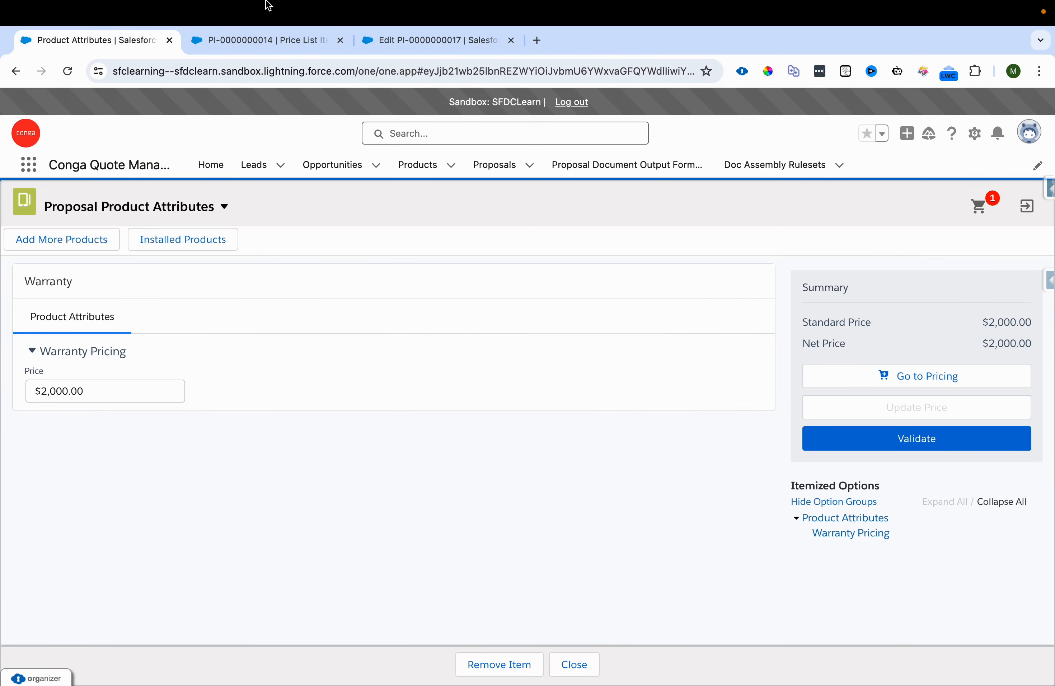
{"action": "left_click", "coordinate": [980, 209]}
{"action": "left_click", "coordinate": [1039, 272]}
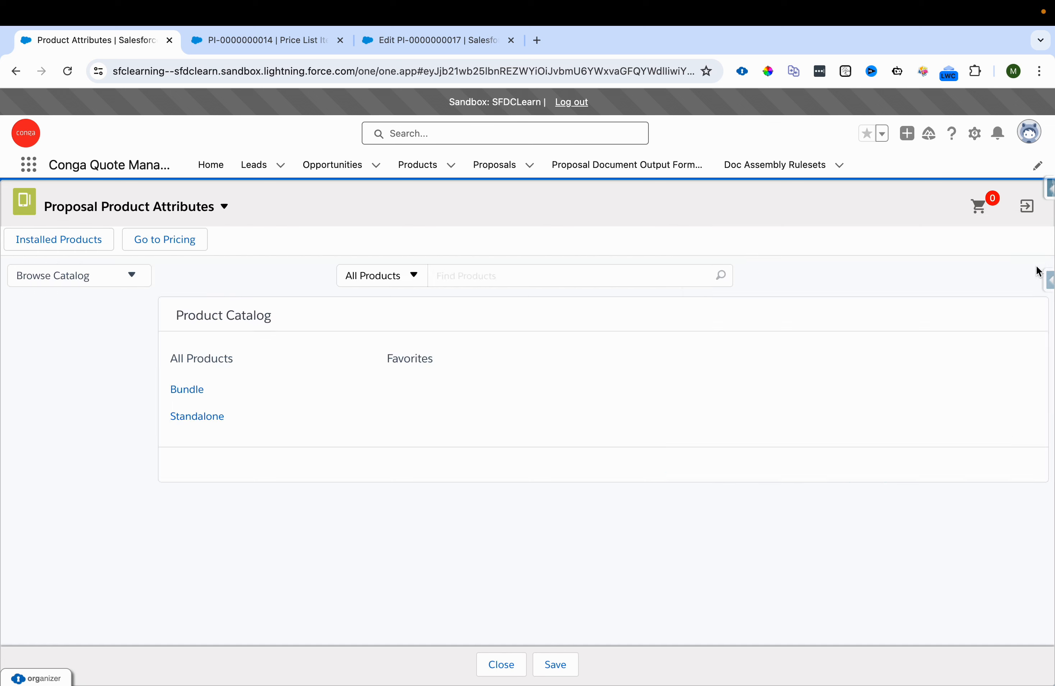
Search the product catalog for Laptop and check the standard price of Laptop (ABP).
{"action": "left_click", "coordinate": [593, 274]}
{"action": "type", "text": "La"}
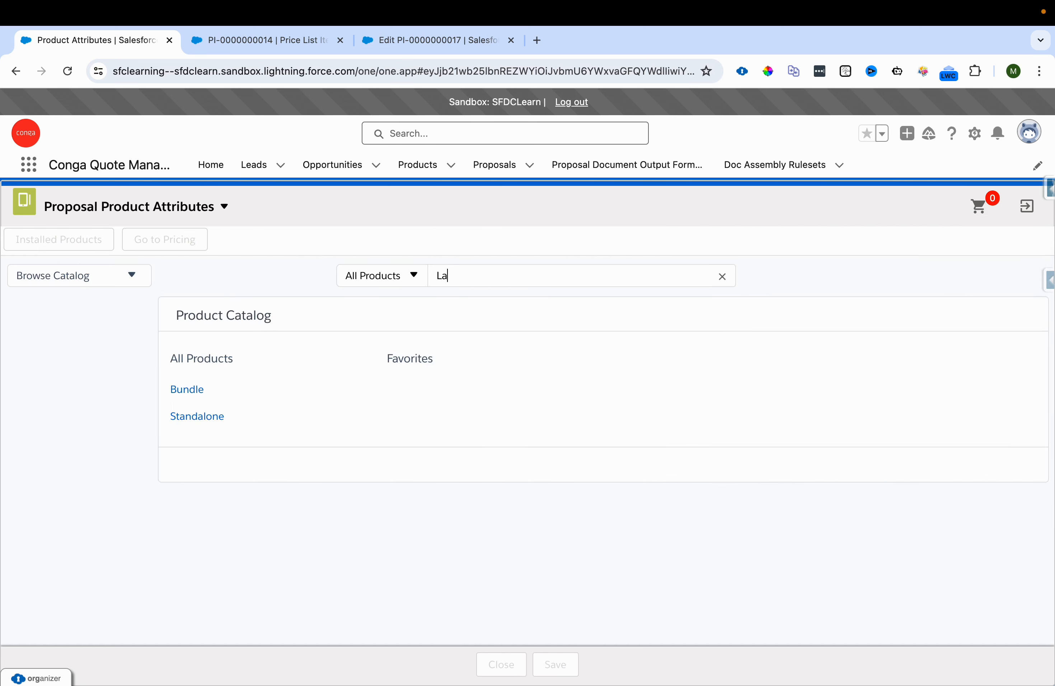
{"action": "type", "text": "ptop"}
{"action": "key", "text": "Return"}
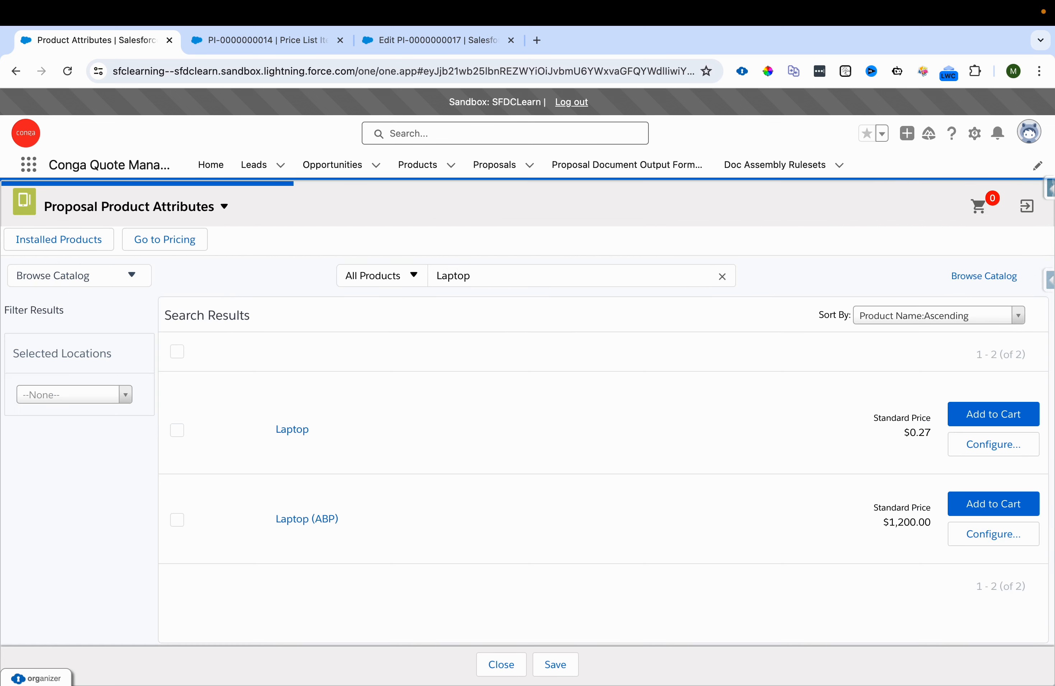
{"action": "left_click_drag", "start_coordinate": [271, 517], "coordinate": [365, 517]}
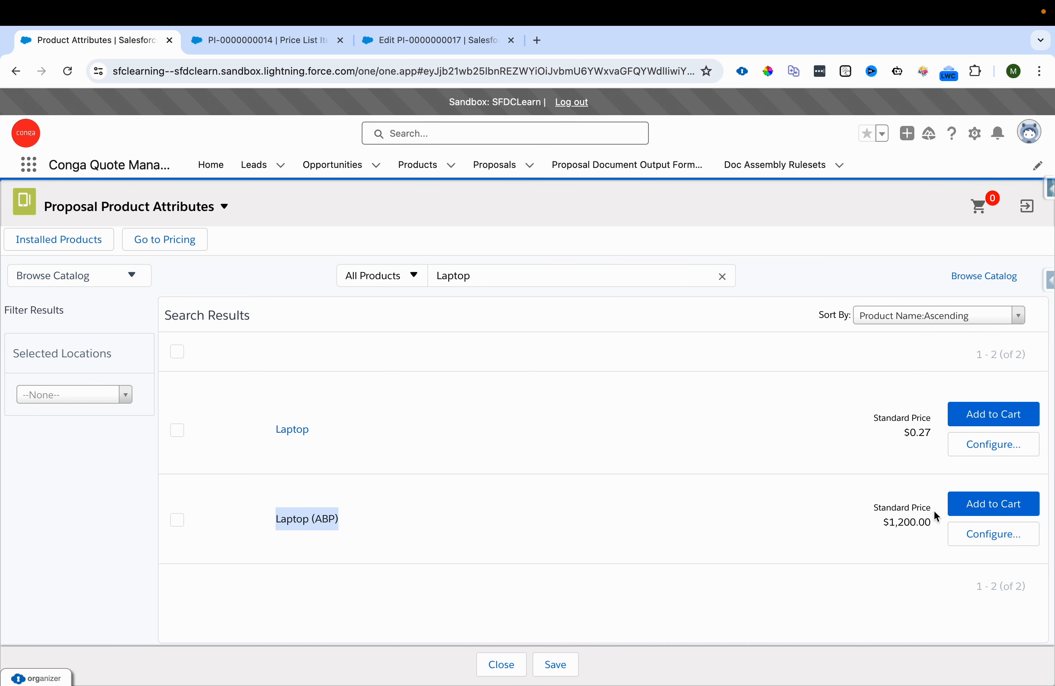
{"action": "left_click_drag", "start_coordinate": [887, 522], "coordinate": [930, 522]}
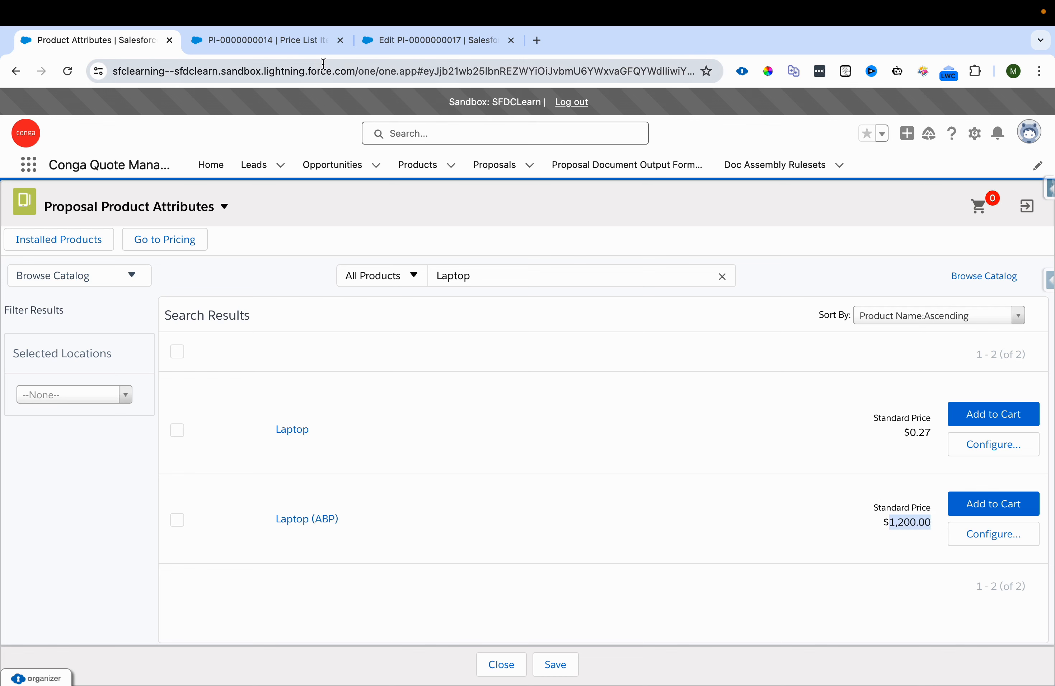
{"action": "left_click", "coordinate": [317, 41]}
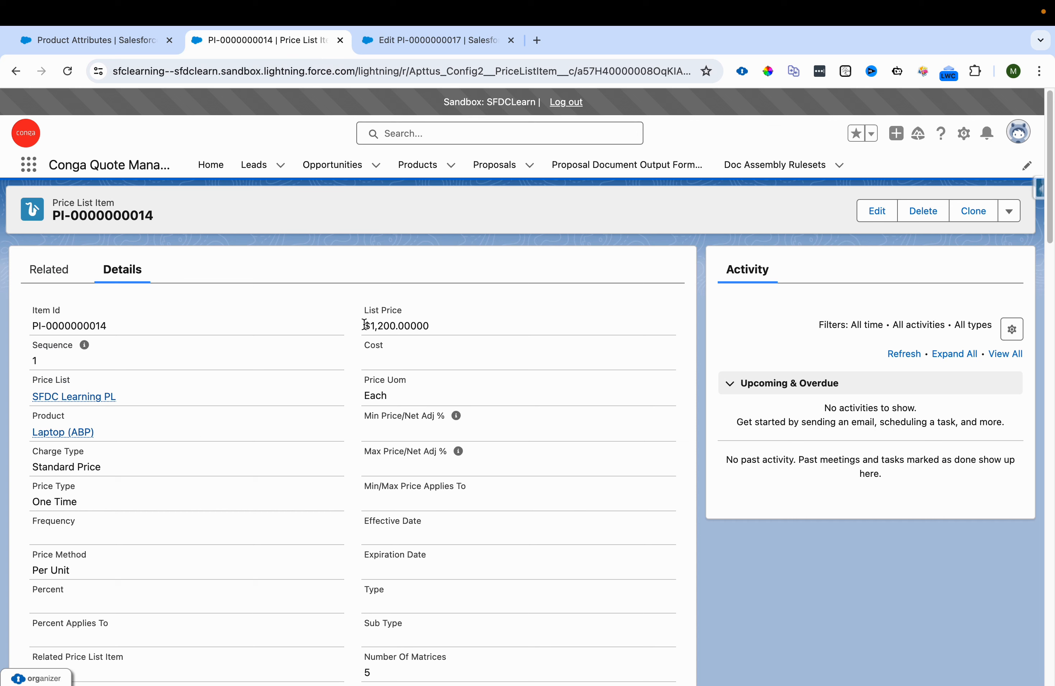
{"action": "left_click_drag", "start_coordinate": [364, 324], "coordinate": [464, 325]}
{"action": "left_click", "coordinate": [130, 431]}
{"action": "left_click_drag", "start_coordinate": [131, 431], "coordinate": [28, 427]}
{"action": "left_click", "coordinate": [132, 44]}
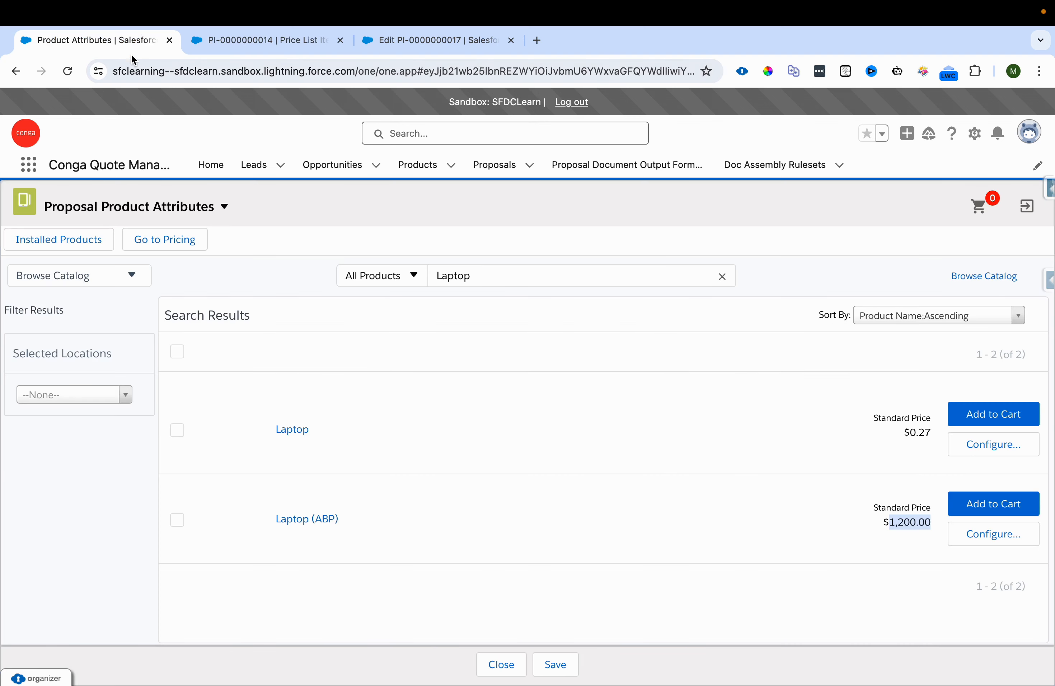
Open the Laptop (ABP) configuration and compare its starting price with the attribute surcharges on the Use Case slide.
{"action": "left_click", "coordinate": [953, 534]}
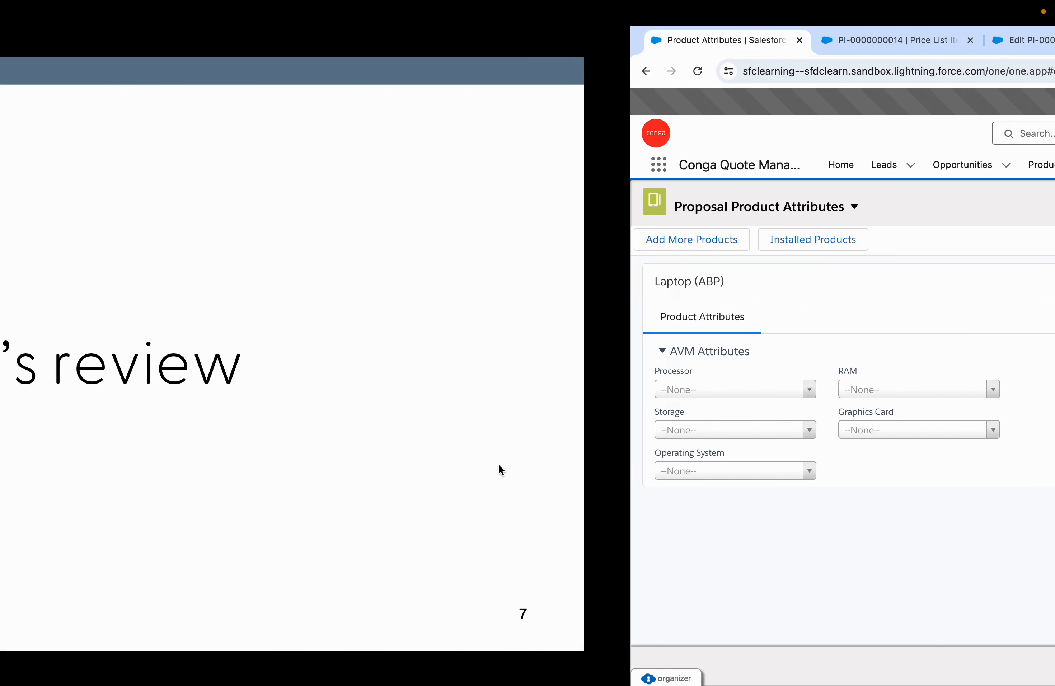
{"action": "key", "text": "Left"}
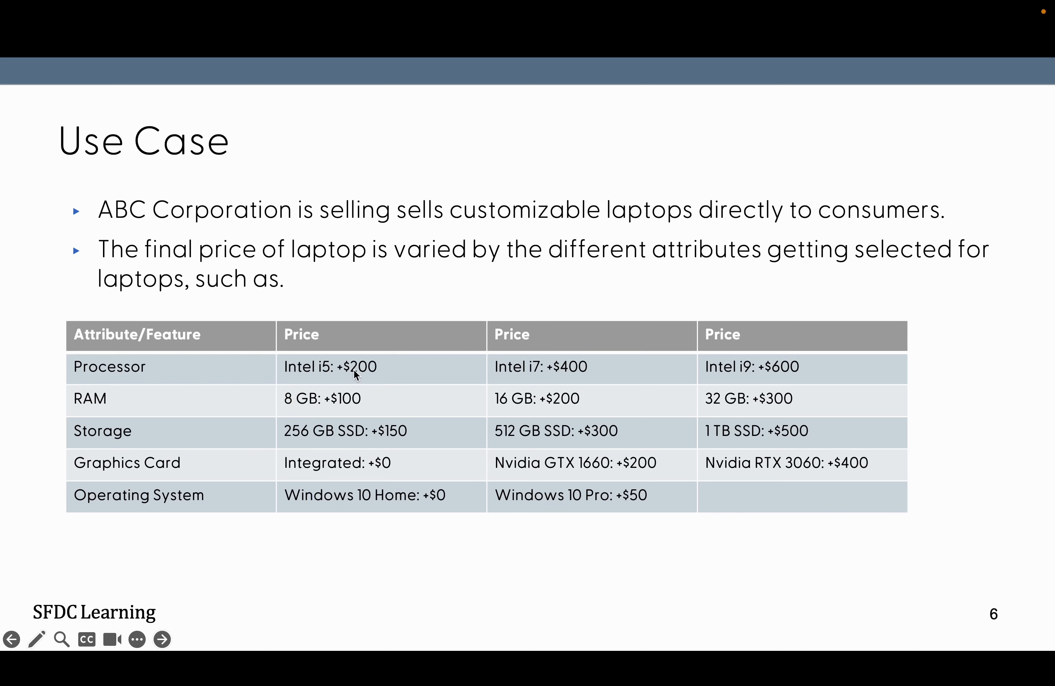
{"action": "key", "text": "ctrl+Right"}
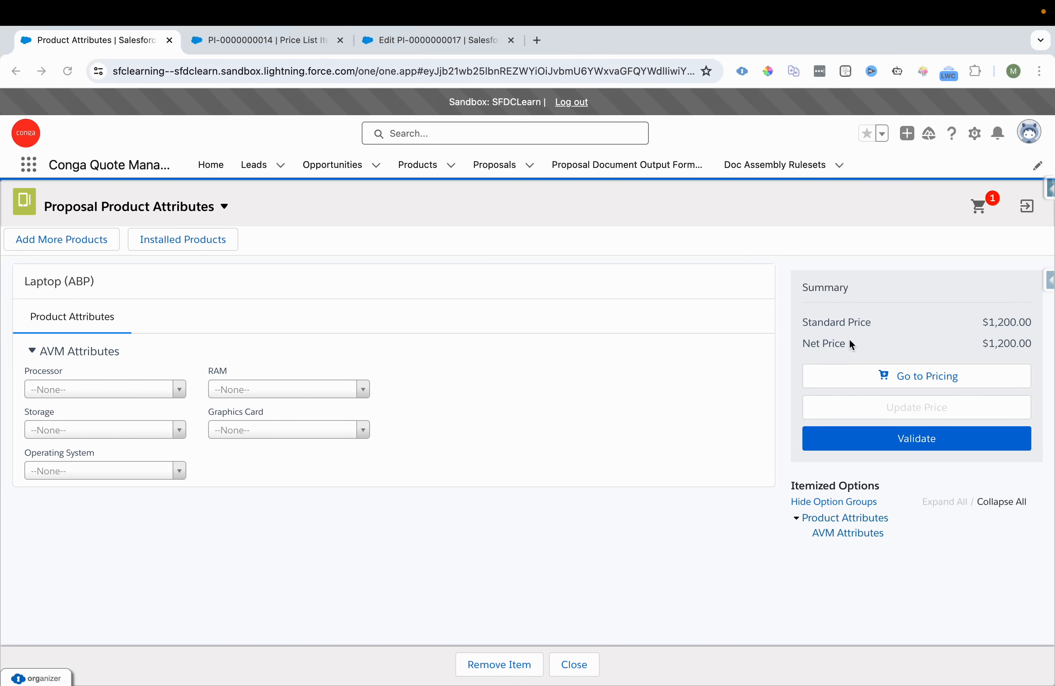
{"action": "left_click_drag", "start_coordinate": [984, 323], "coordinate": [1049, 324]}
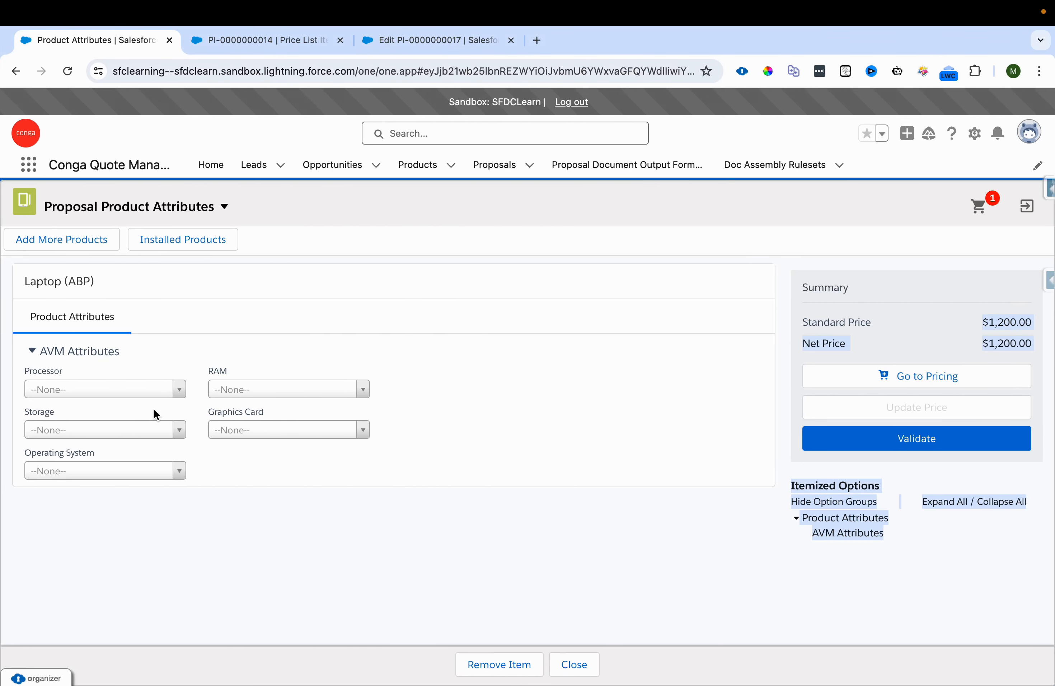
Set the laptop's Processor attribute to Intel i5, update the price and check the standard price.
{"action": "left_click", "coordinate": [133, 392]}
{"action": "left_click", "coordinate": [125, 409]}
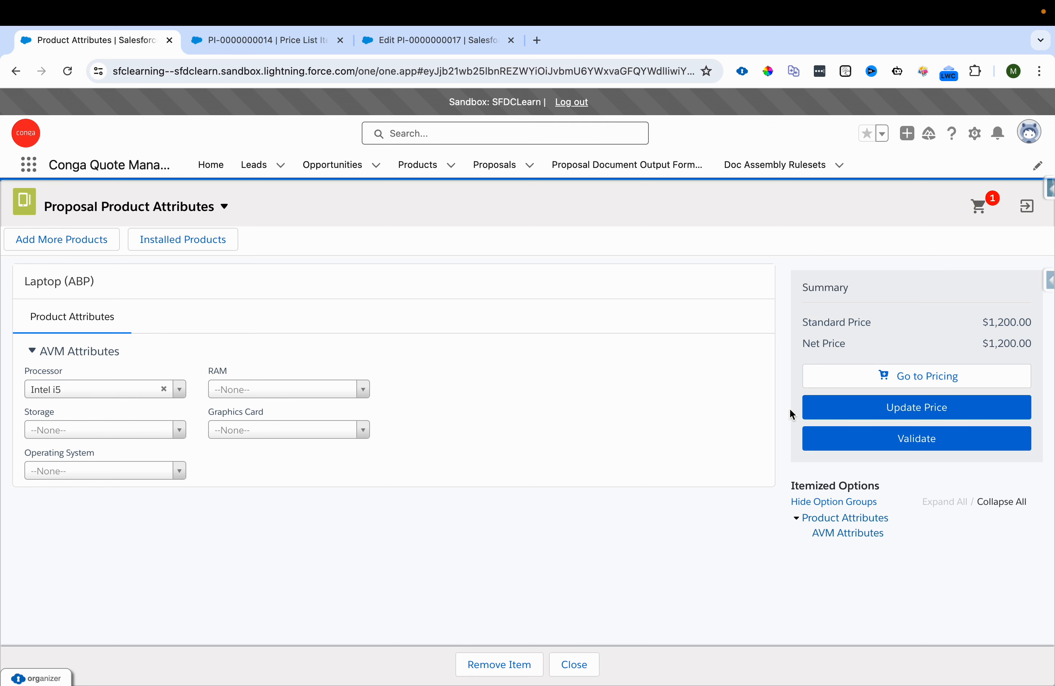
{"action": "left_click", "coordinate": [833, 406]}
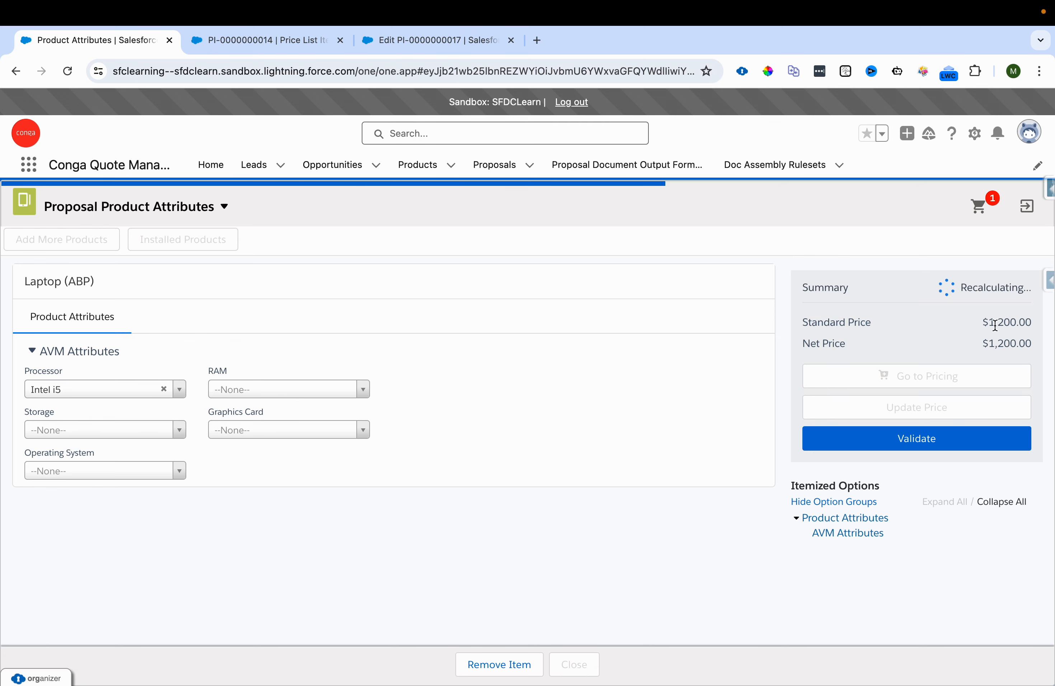
{"action": "left_click_drag", "start_coordinate": [994, 326], "coordinate": [1031, 325]}
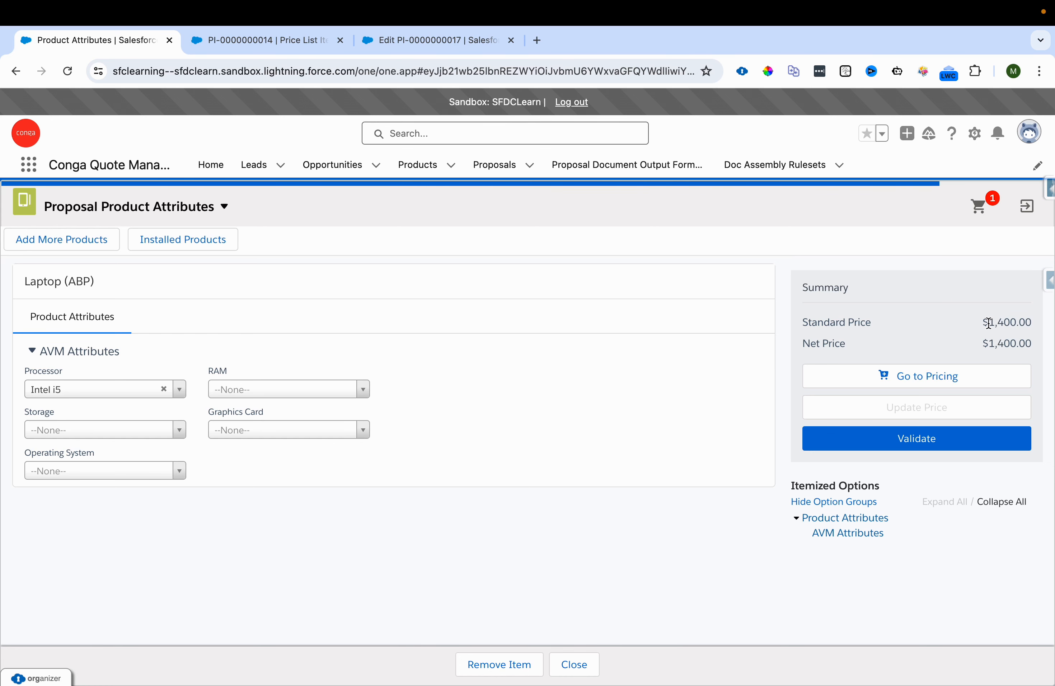
{"action": "left_click_drag", "start_coordinate": [992, 324], "coordinate": [1029, 324]}
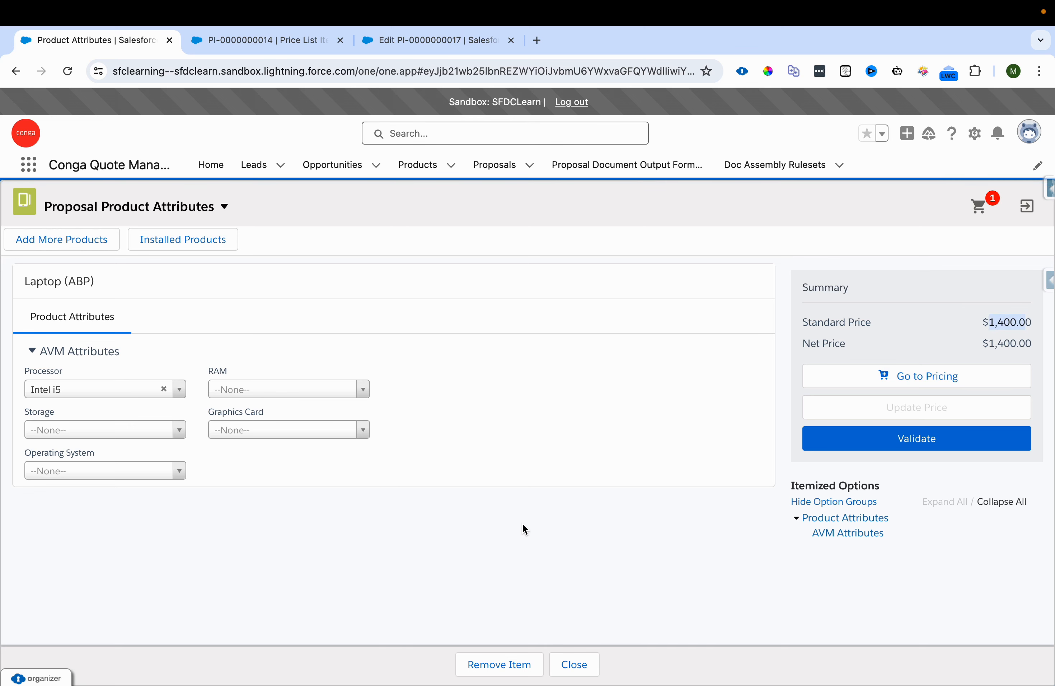
Set the laptop's Processor to Intel i7, update the price and check it against the surcharge on the Use Case slide.
{"action": "left_click", "coordinate": [138, 394]}
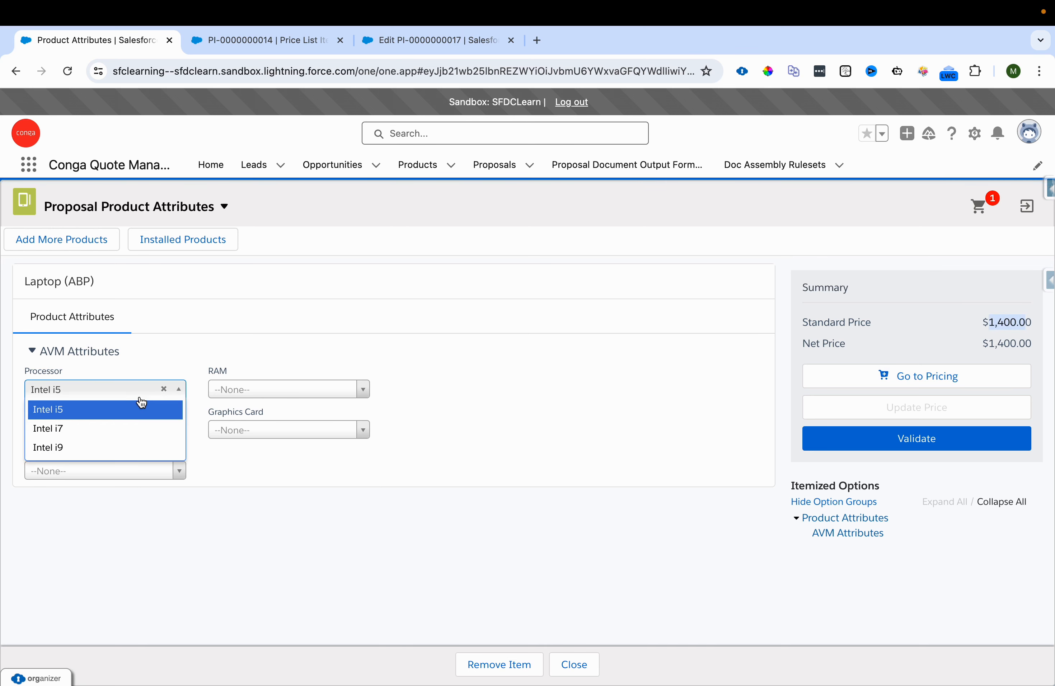
{"action": "left_click", "coordinate": [135, 439]}
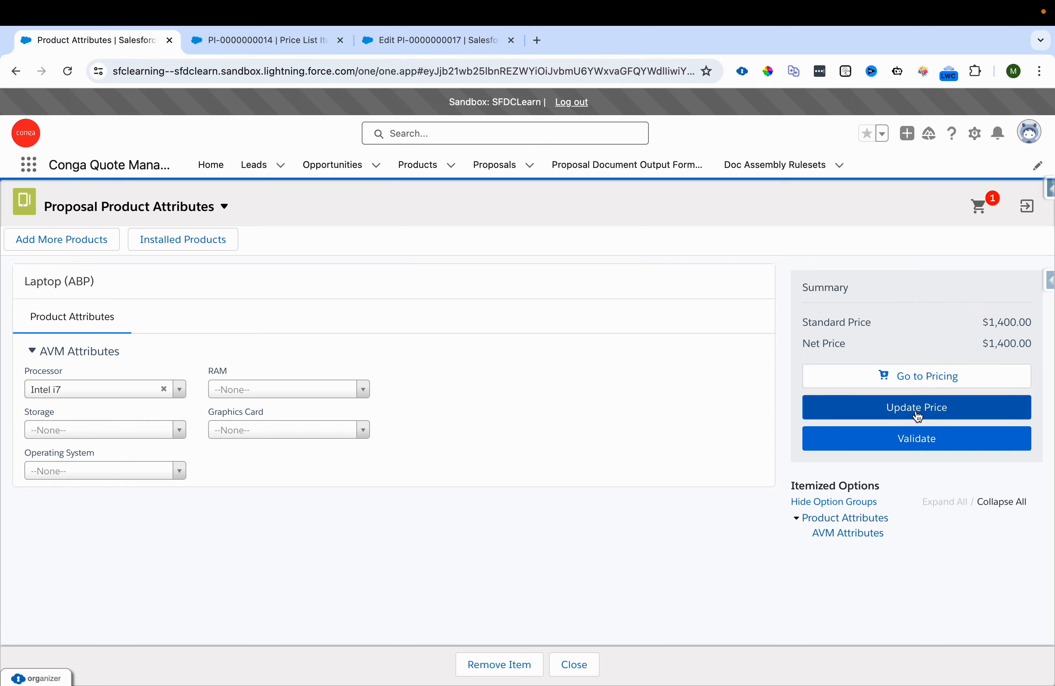
{"action": "left_click", "coordinate": [852, 412]}
{"action": "key", "text": "ctrl+Left"}
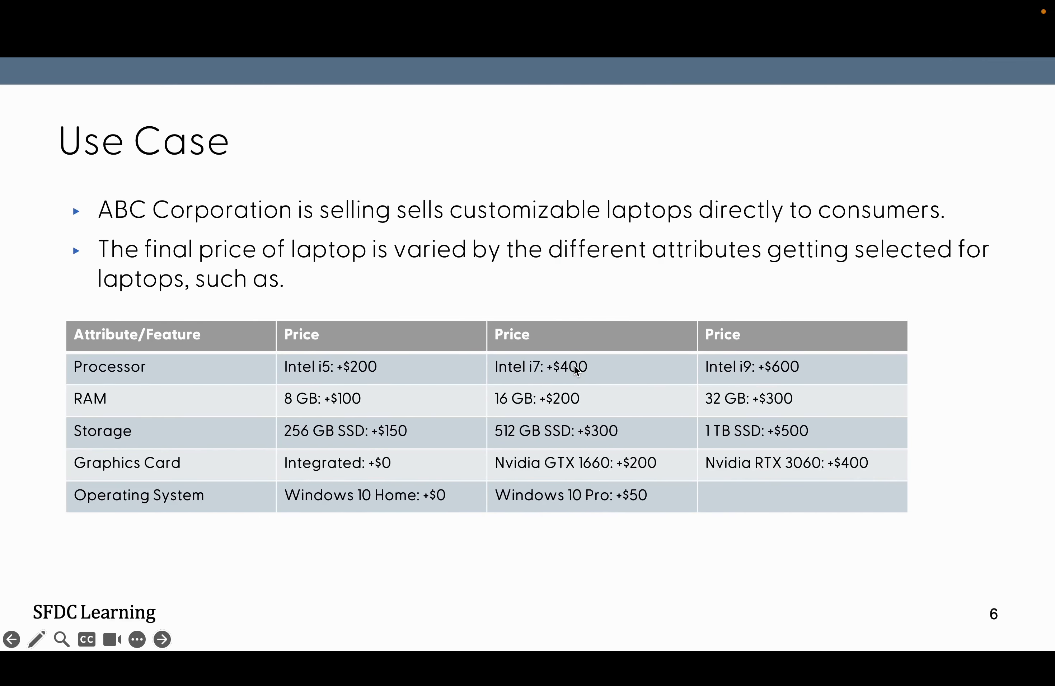
{"action": "key", "text": "ctrl+Right"}
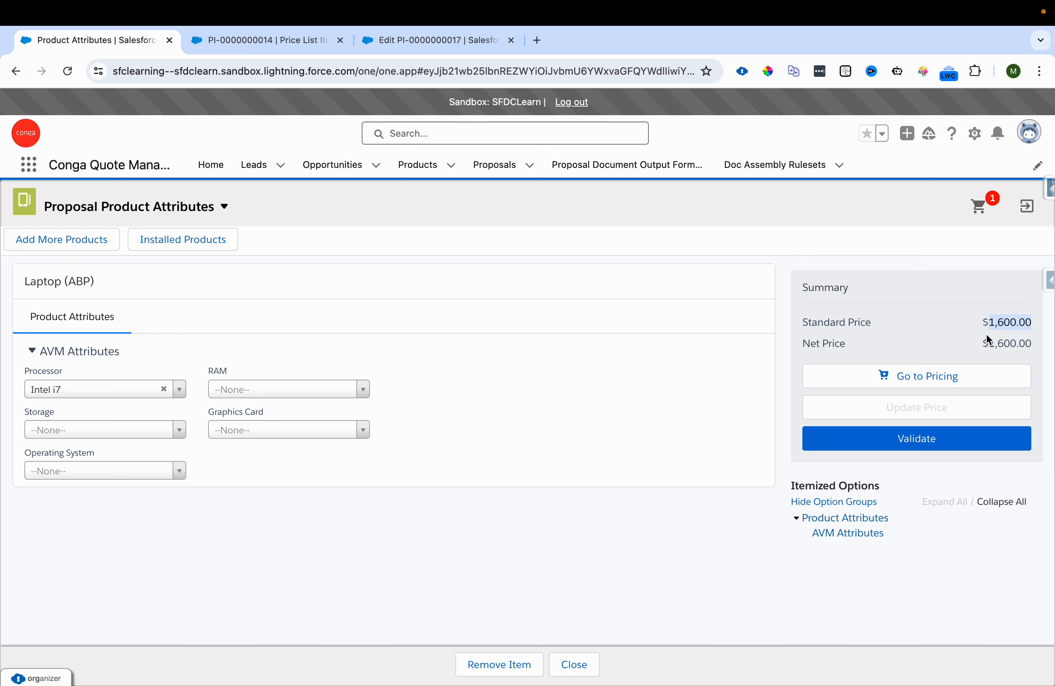
{"action": "left_click_drag", "start_coordinate": [987, 322], "coordinate": [1047, 312]}
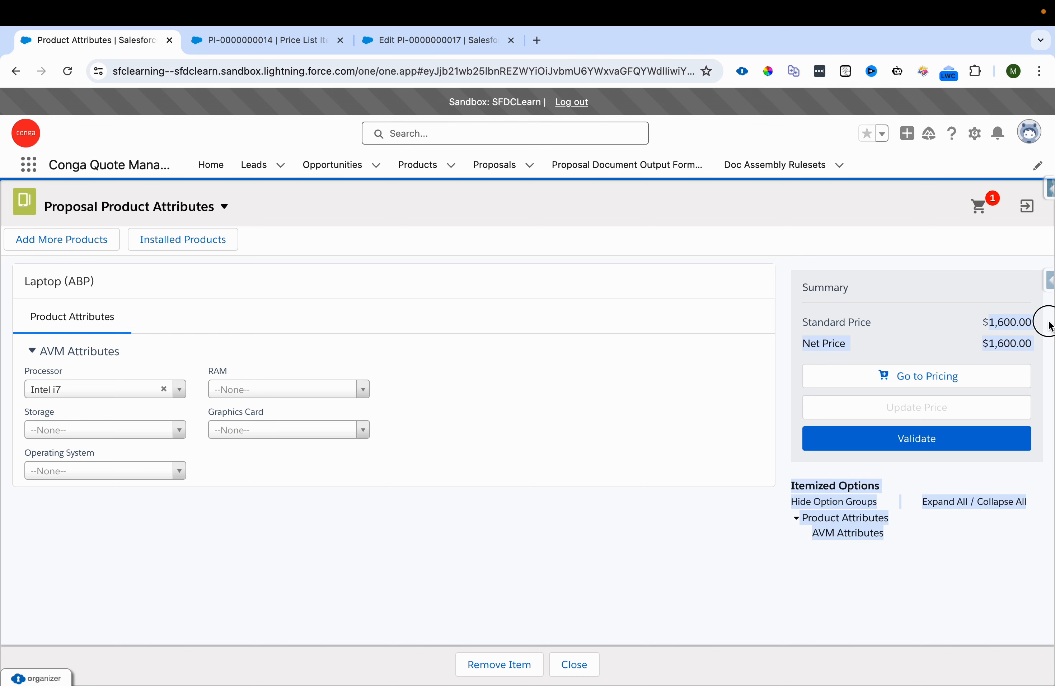
Set the laptop's RAM attribute to 16 GB and update the price.
{"action": "left_click", "coordinate": [312, 389]}
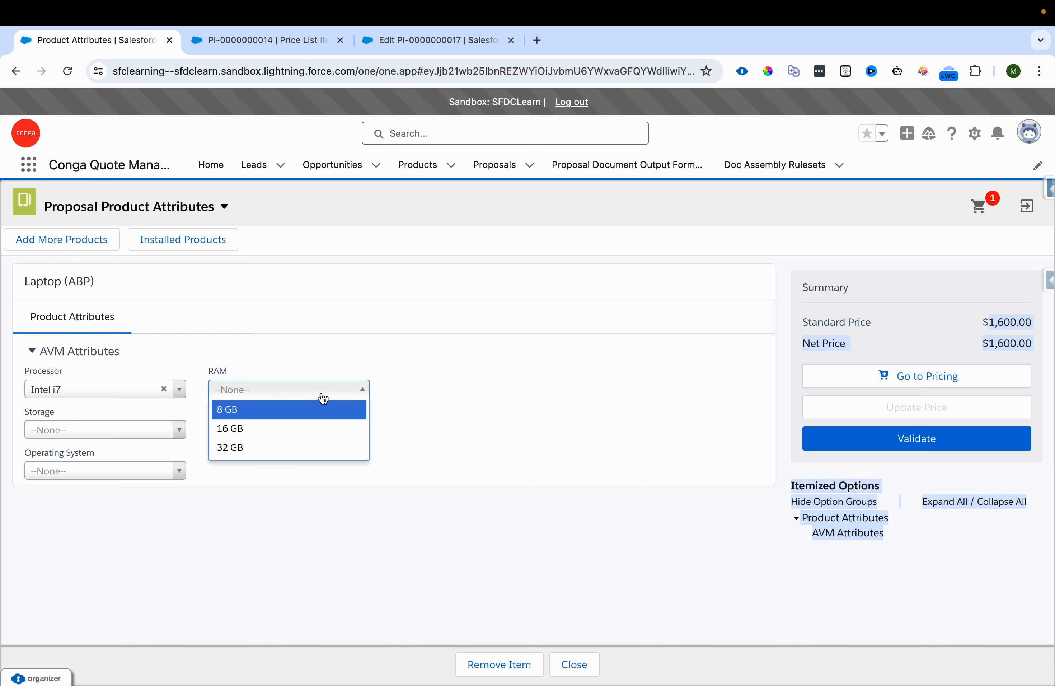
{"action": "left_click", "coordinate": [248, 429]}
{"action": "left_click", "coordinate": [814, 402]}
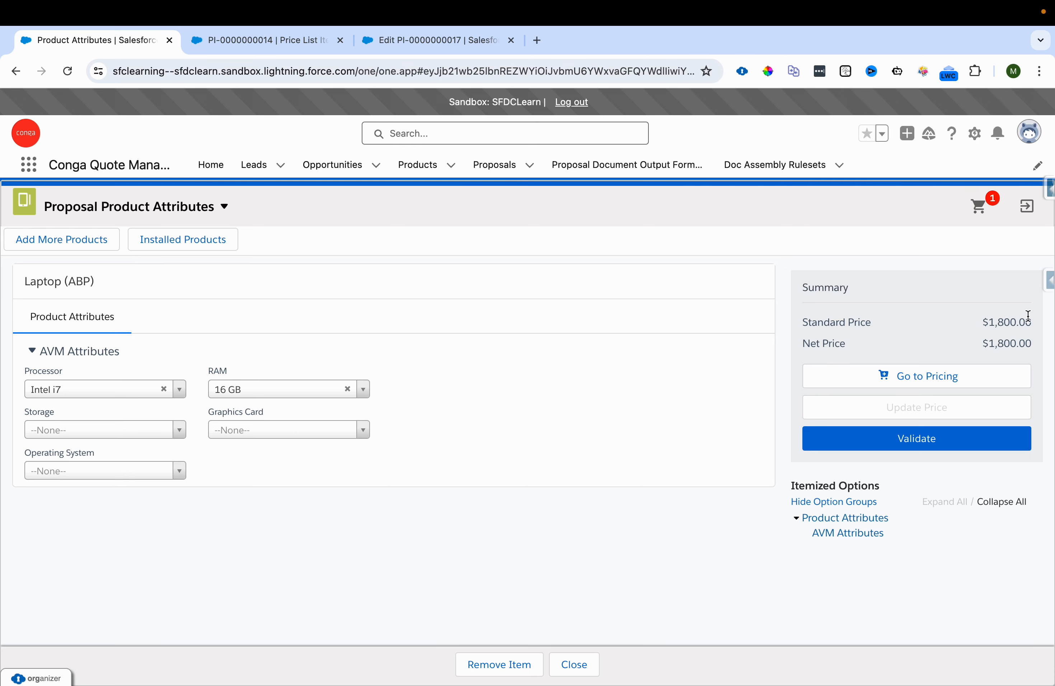
Set the laptop's Storage to 1 TB SSD, check its surcharge on the Use Case slide and update the price.
{"action": "left_click", "coordinate": [121, 438]}
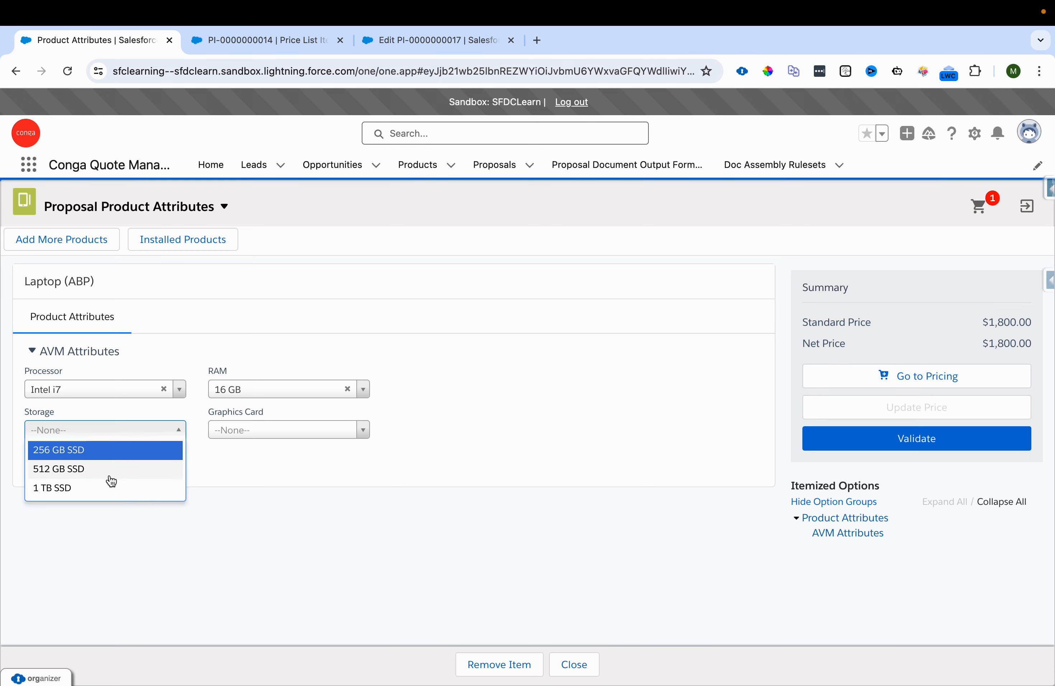
{"action": "left_click", "coordinate": [106, 487]}
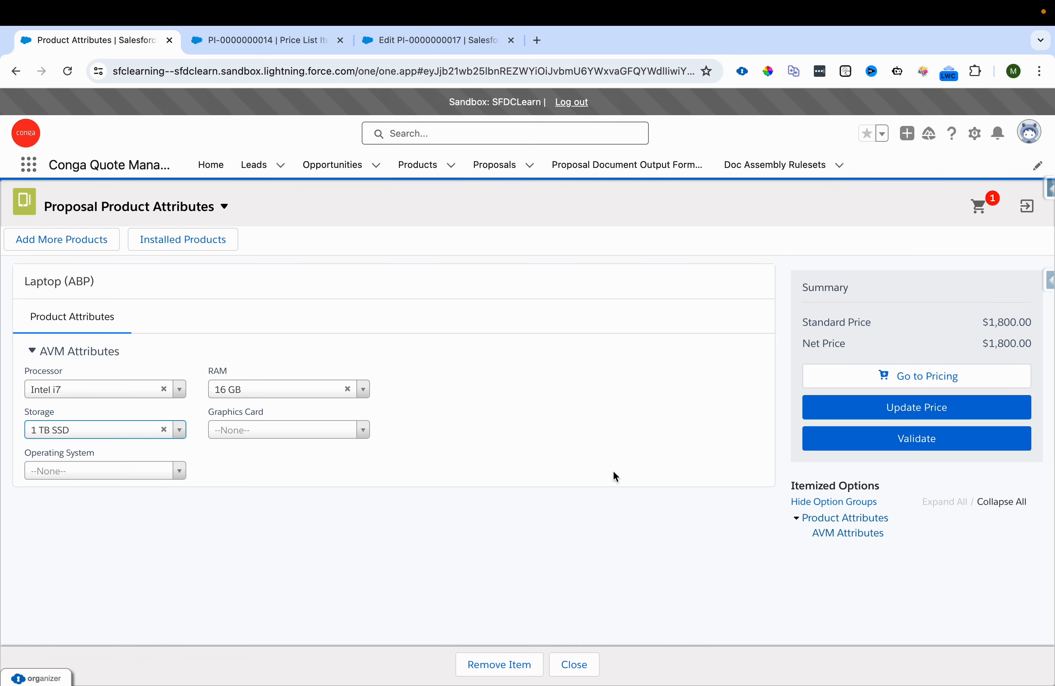
{"action": "key", "text": "ctrl+Left"}
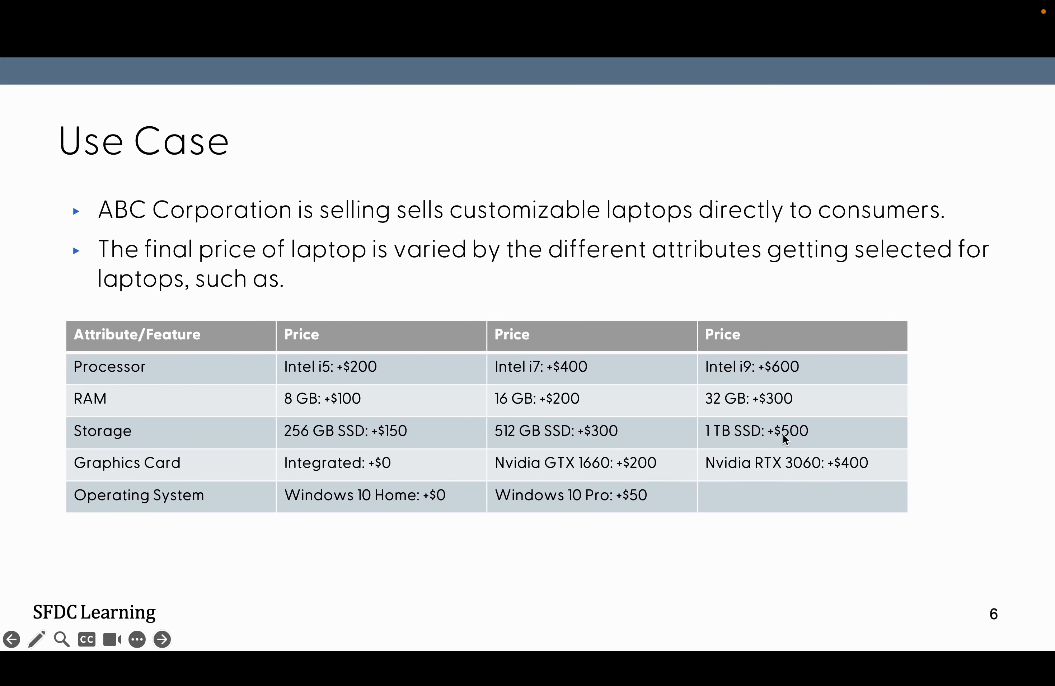
{"action": "key", "text": "ctrl+Right"}
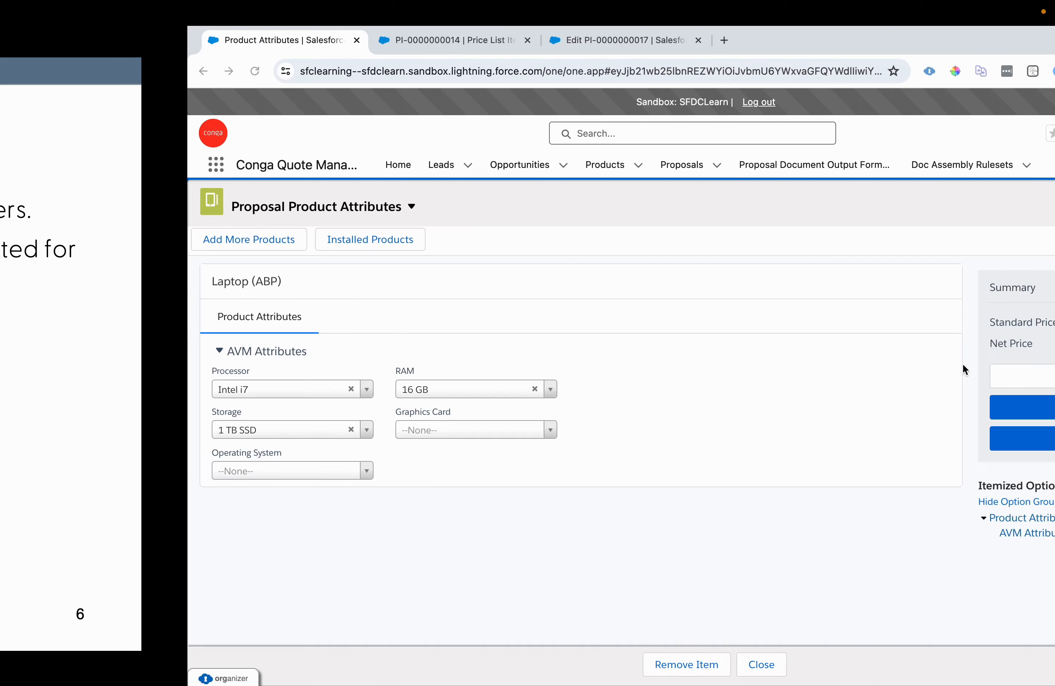
{"action": "left_click", "coordinate": [910, 418]}
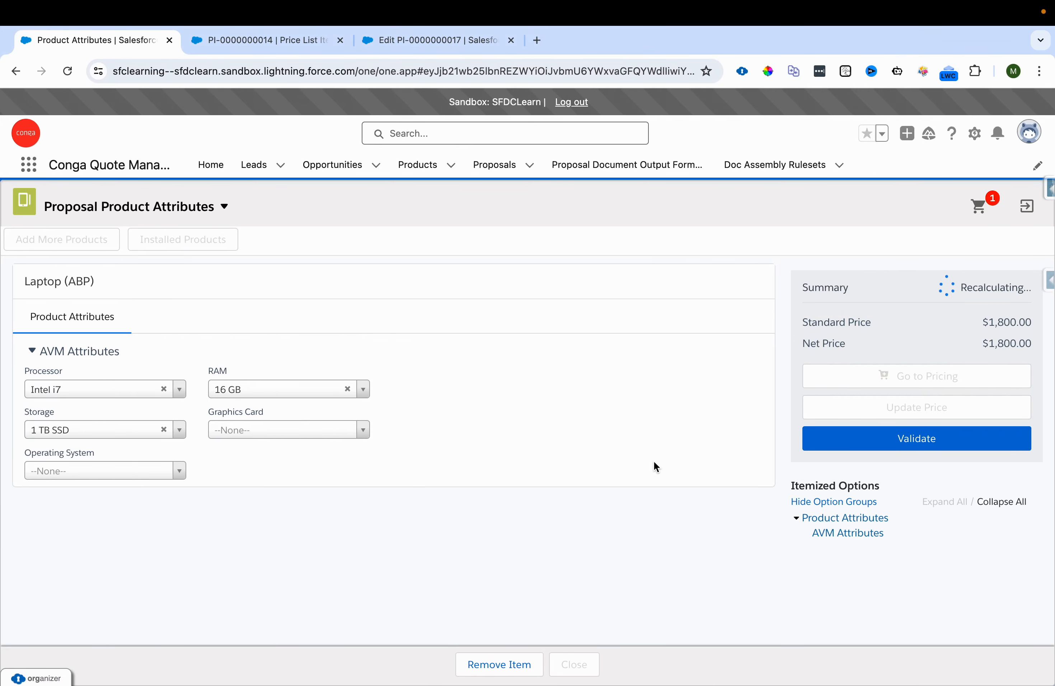
Set the laptop's Graphics Card to Nvidia GTX 1660, update the price and compare it with the surcharge on the Use Case slide.
{"action": "left_click", "coordinate": [289, 432]}
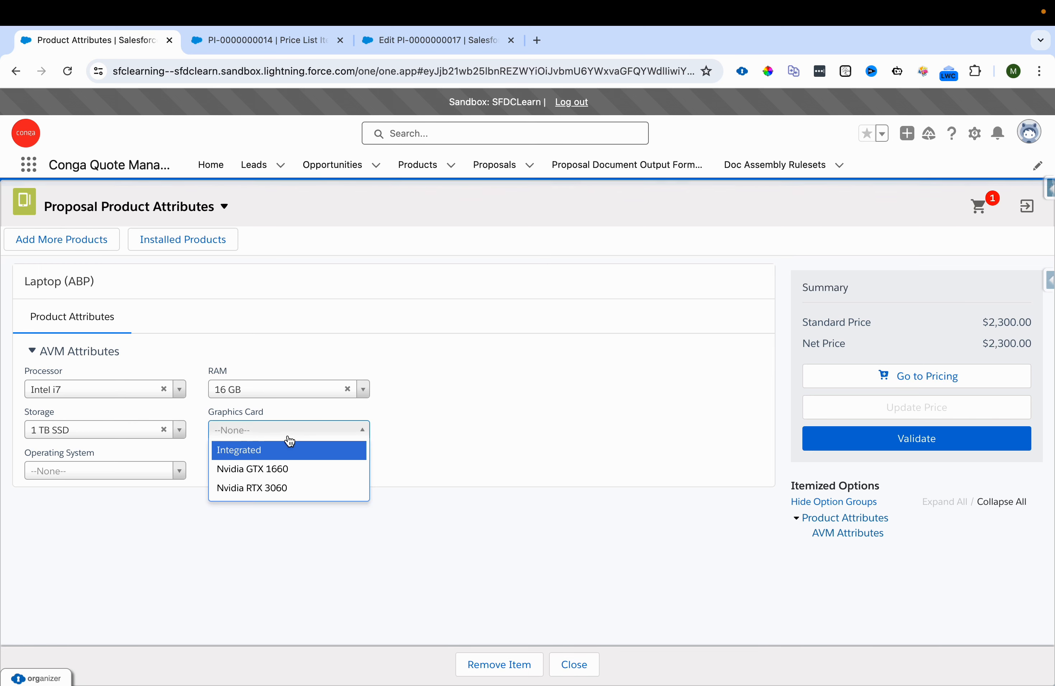
{"action": "left_click", "coordinate": [275, 469]}
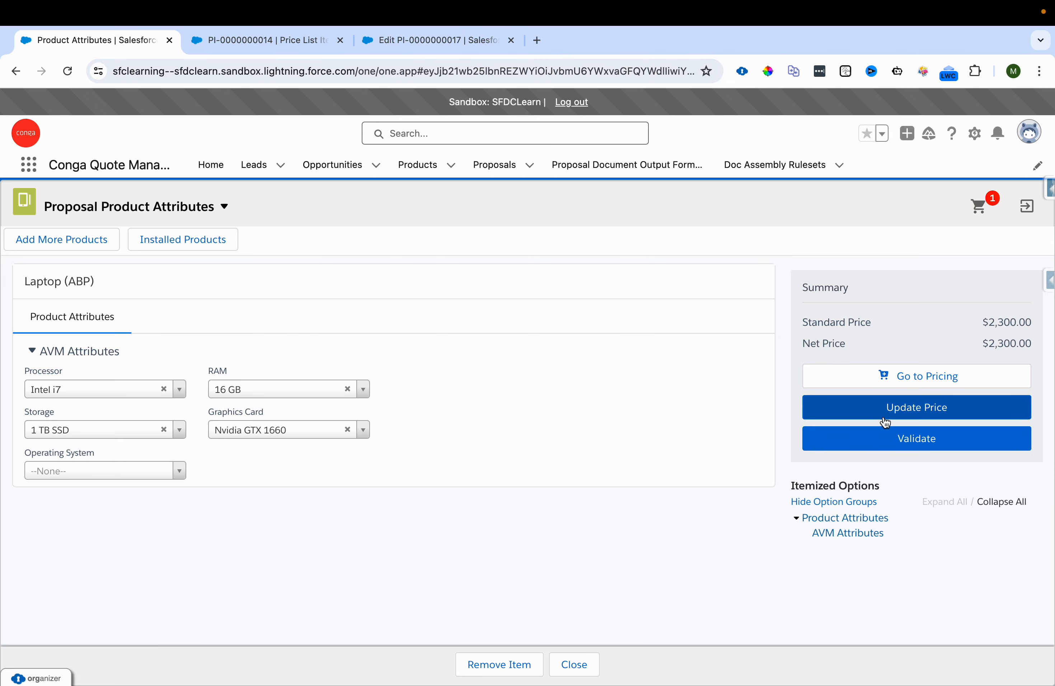
{"action": "left_click", "coordinate": [886, 408]}
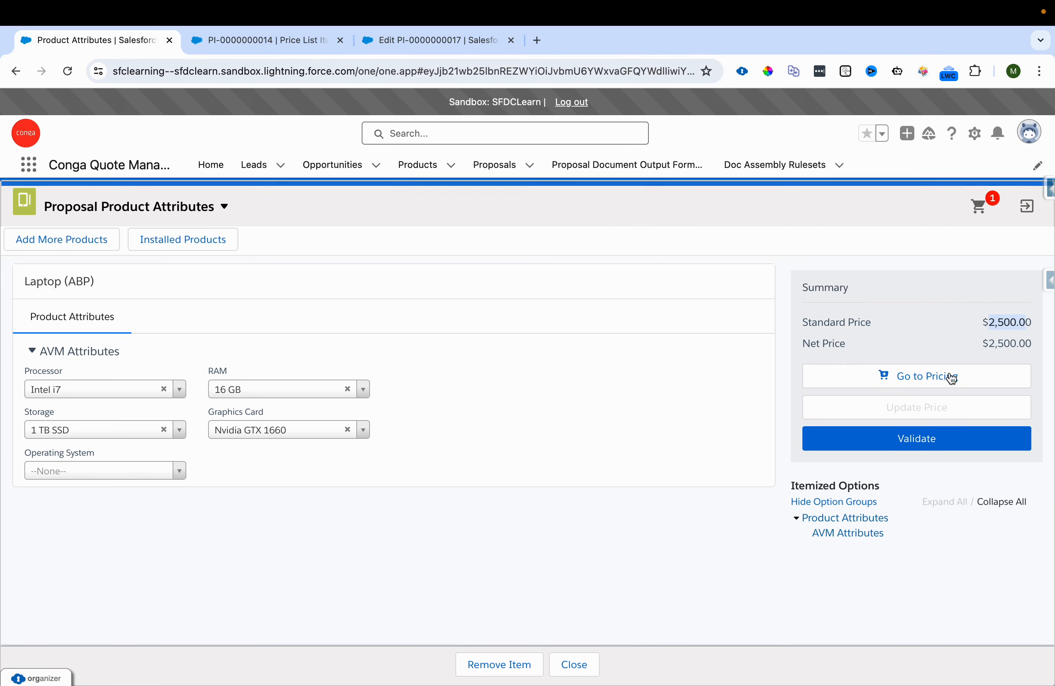
{"action": "key", "text": "ctrl+Left"}
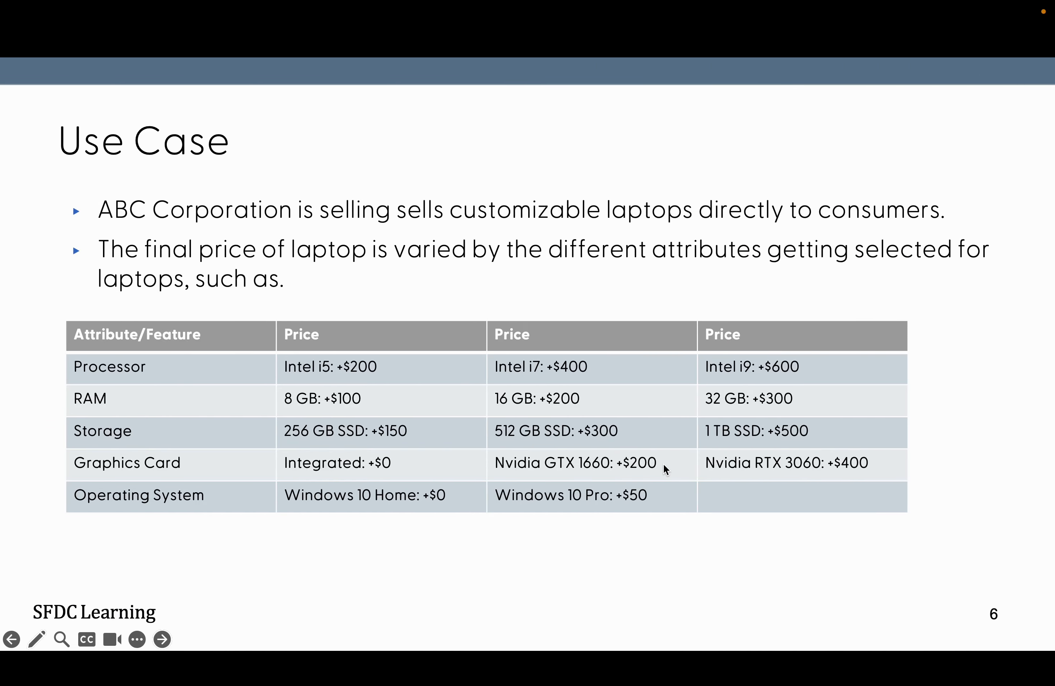
{"action": "key", "text": "ctrl+Right"}
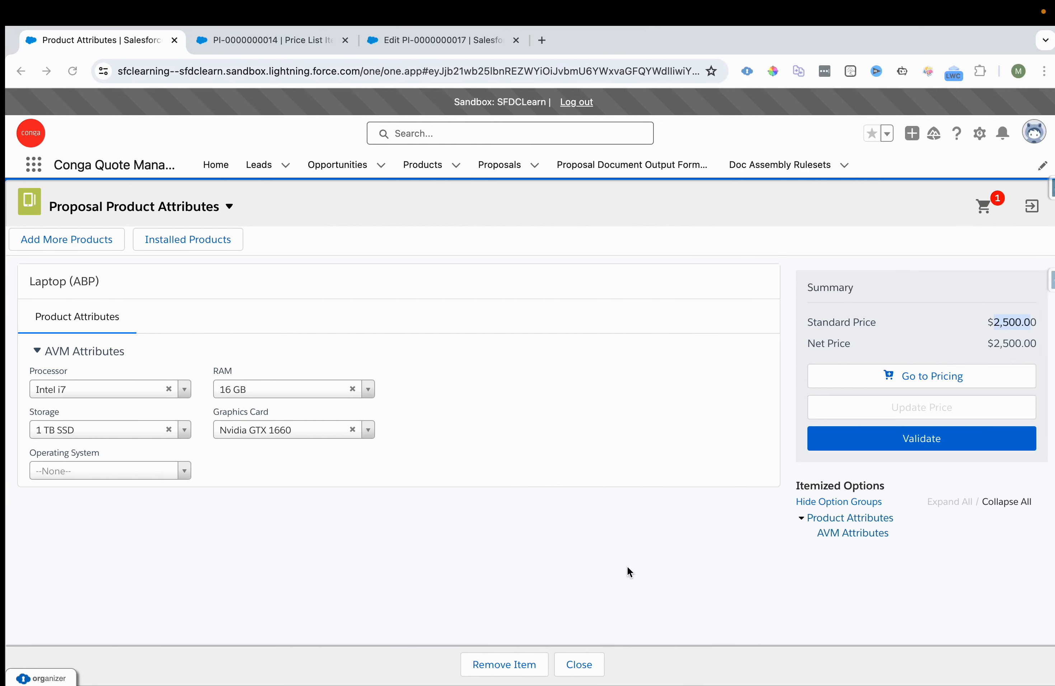
Set the laptop's Operating System to Windows 10 Home, update the price and check the standard price against the Use Case slide.
{"action": "left_click", "coordinate": [85, 474]}
{"action": "left_click", "coordinate": [79, 491]}
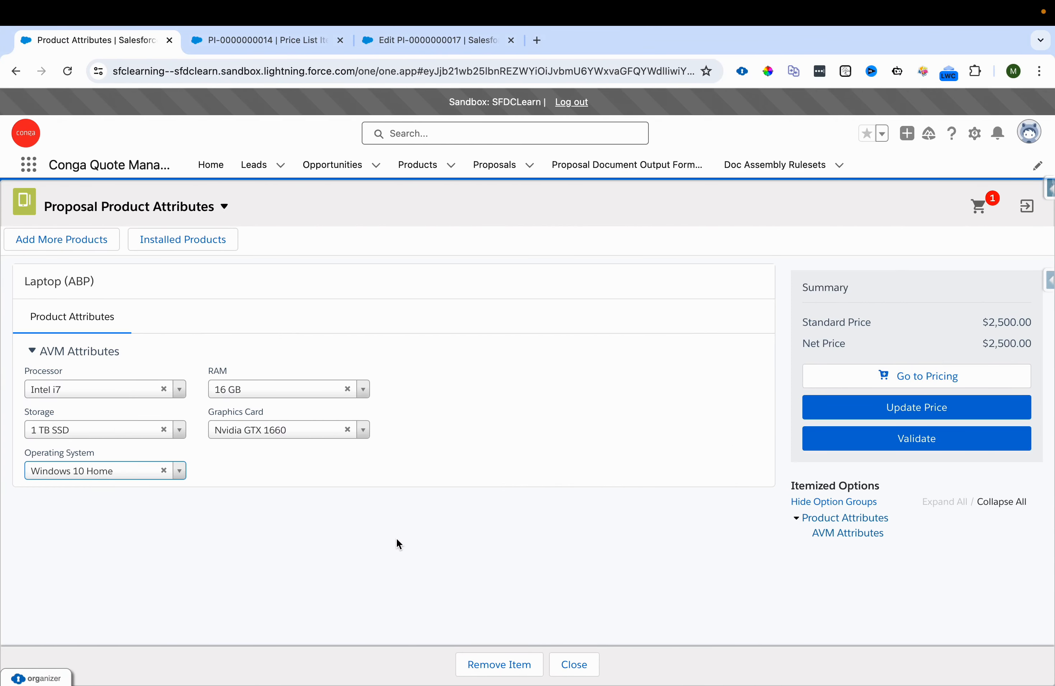
{"action": "left_click", "coordinate": [965, 408]}
{"action": "key", "text": "ctrl+Left"}
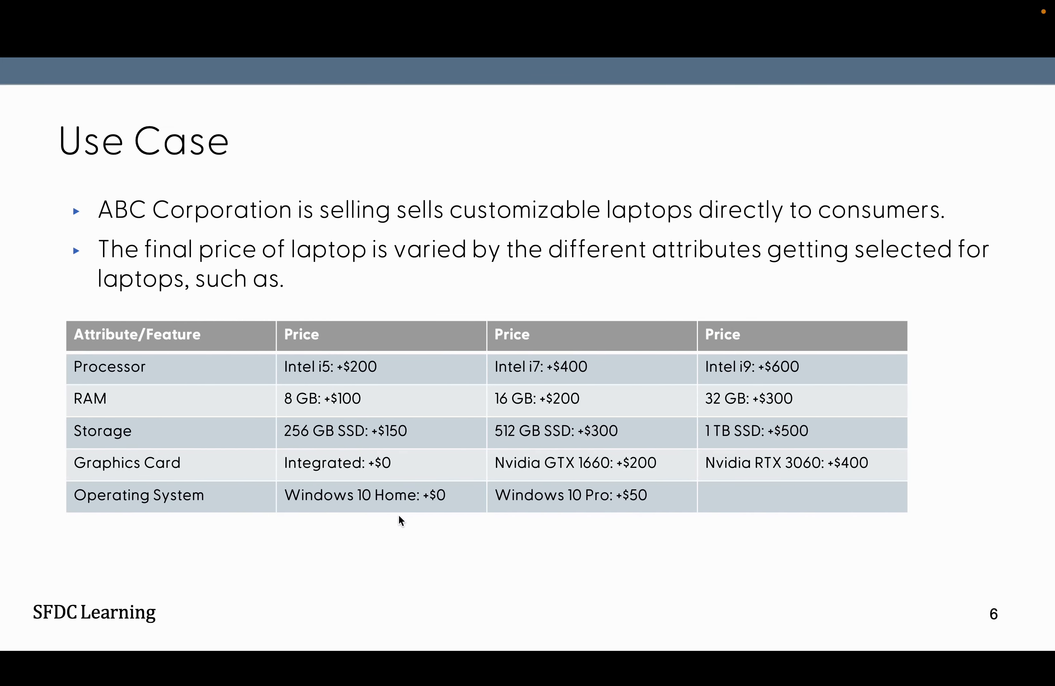
{"action": "key", "text": "ctrl+Right"}
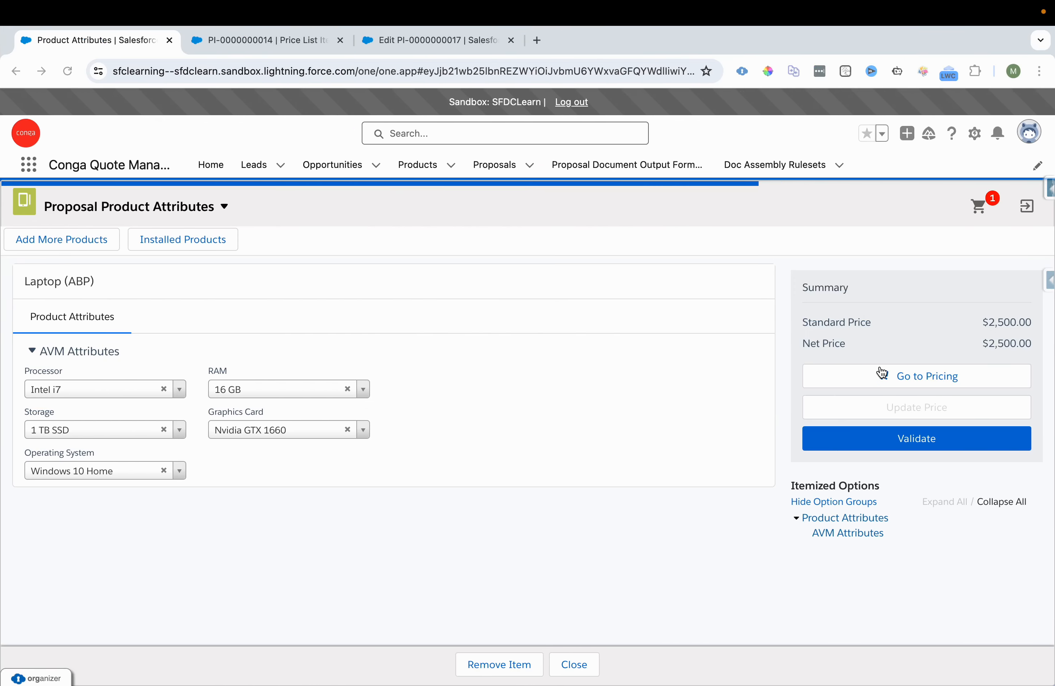
{"action": "left_click", "coordinate": [992, 325]}
{"action": "left_click_drag", "start_coordinate": [993, 325], "coordinate": [1047, 329]}
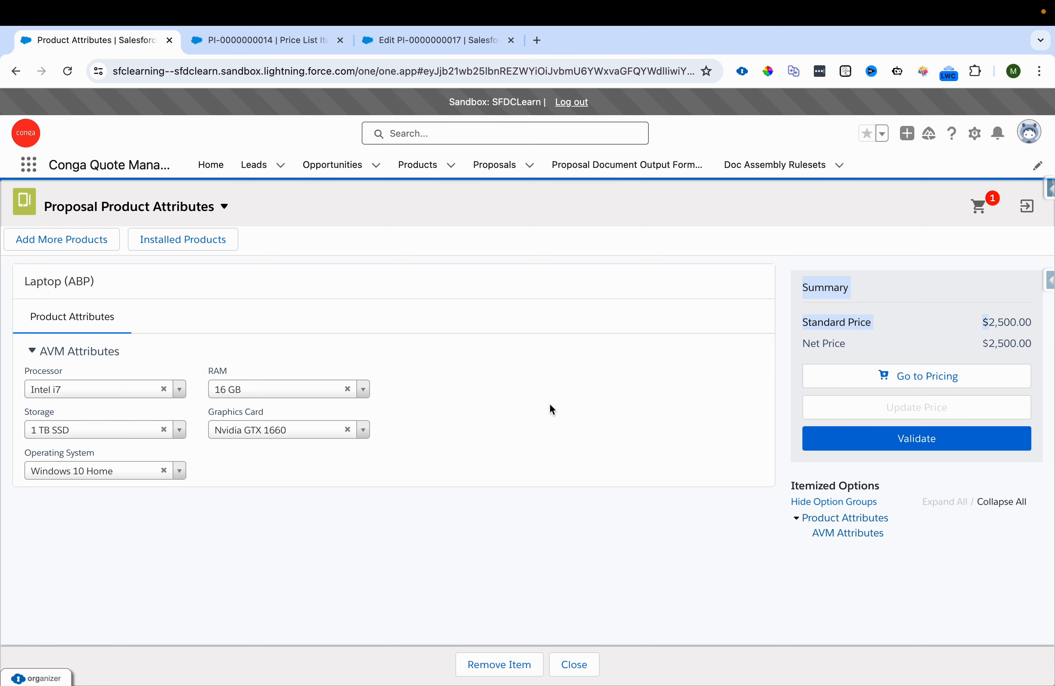
{"action": "left_click", "coordinate": [307, 45]}
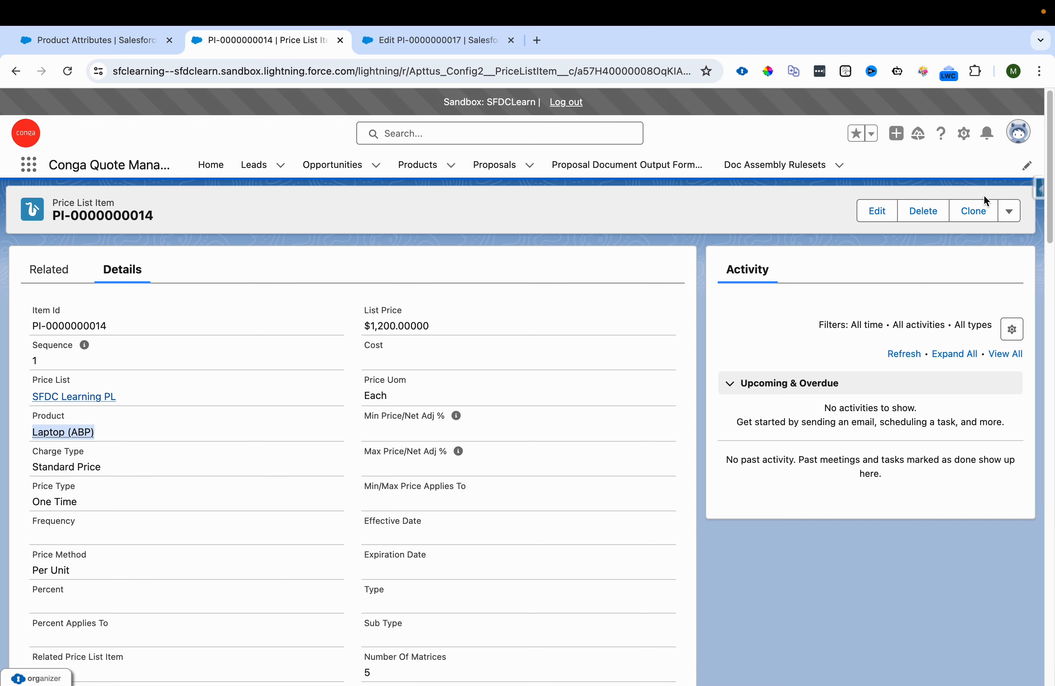
{"action": "left_click", "coordinate": [878, 212]}
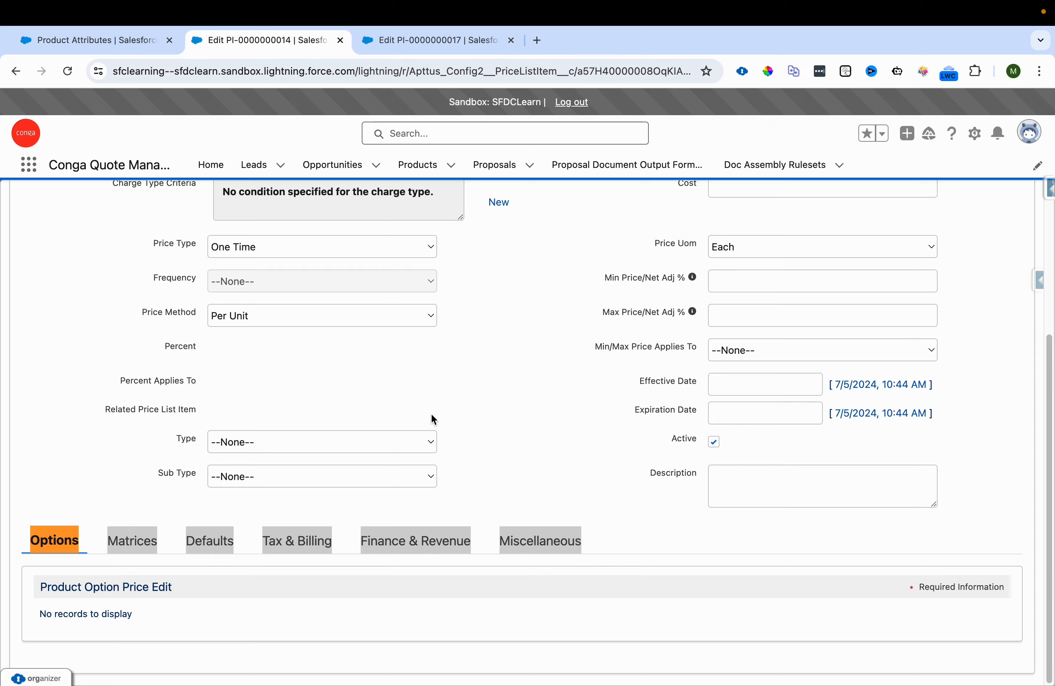
{"action": "left_click", "coordinate": [132, 540]}
{"action": "scroll", "coordinate": [967, 530], "scroll_direction": "down", "scroll_amount": 5}
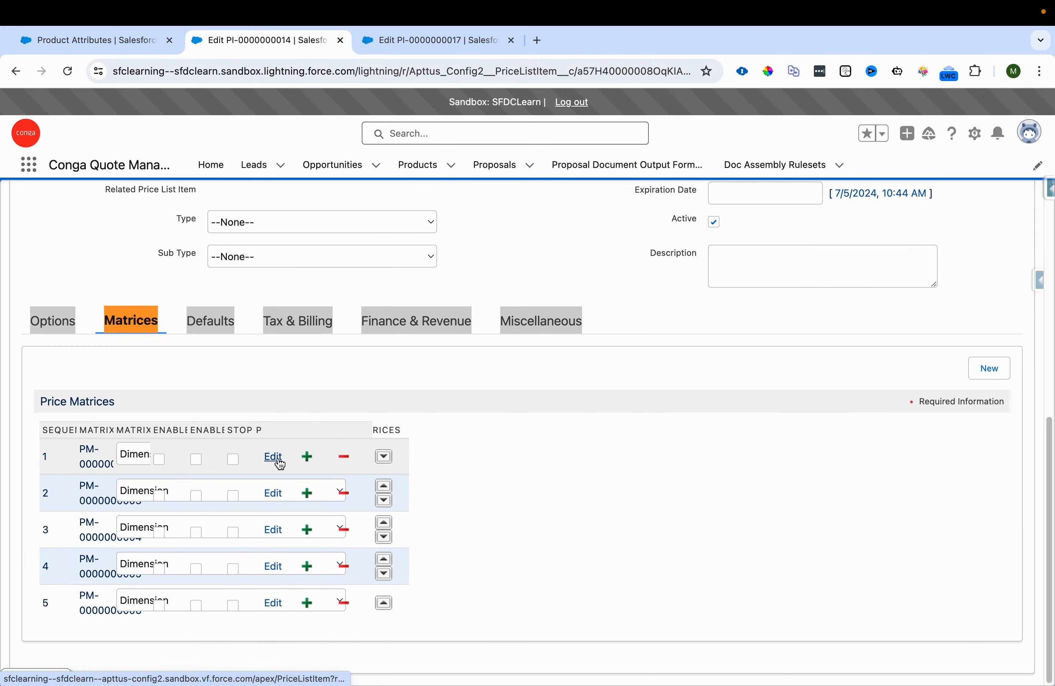
{"action": "key", "text": "ctrl+Left"}
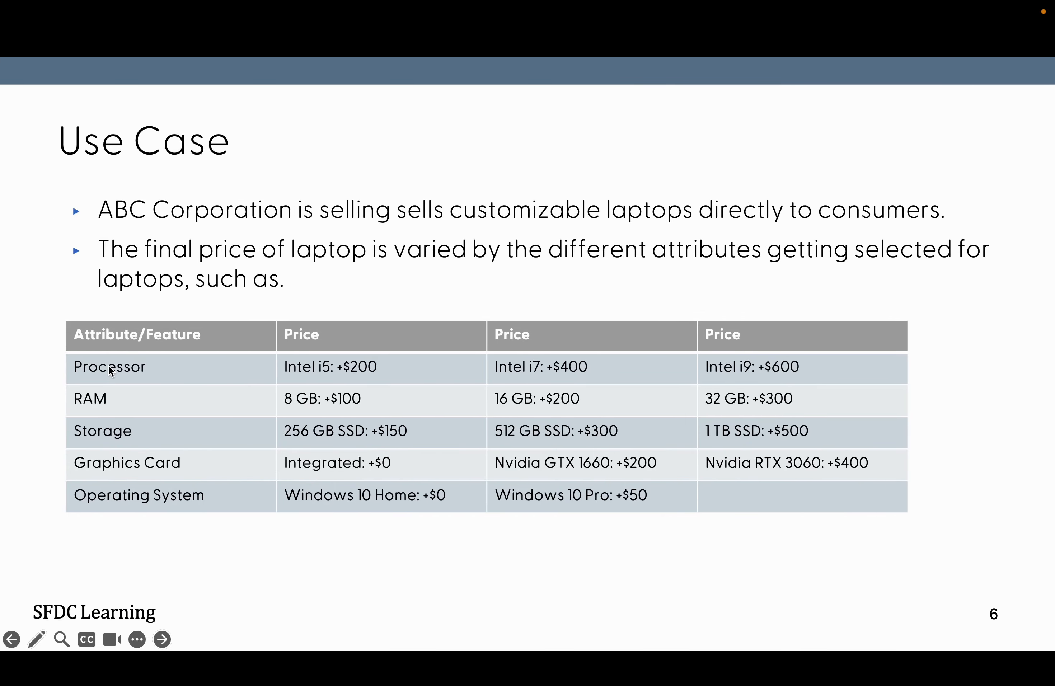
{"action": "key", "text": "ctrl+Right"}
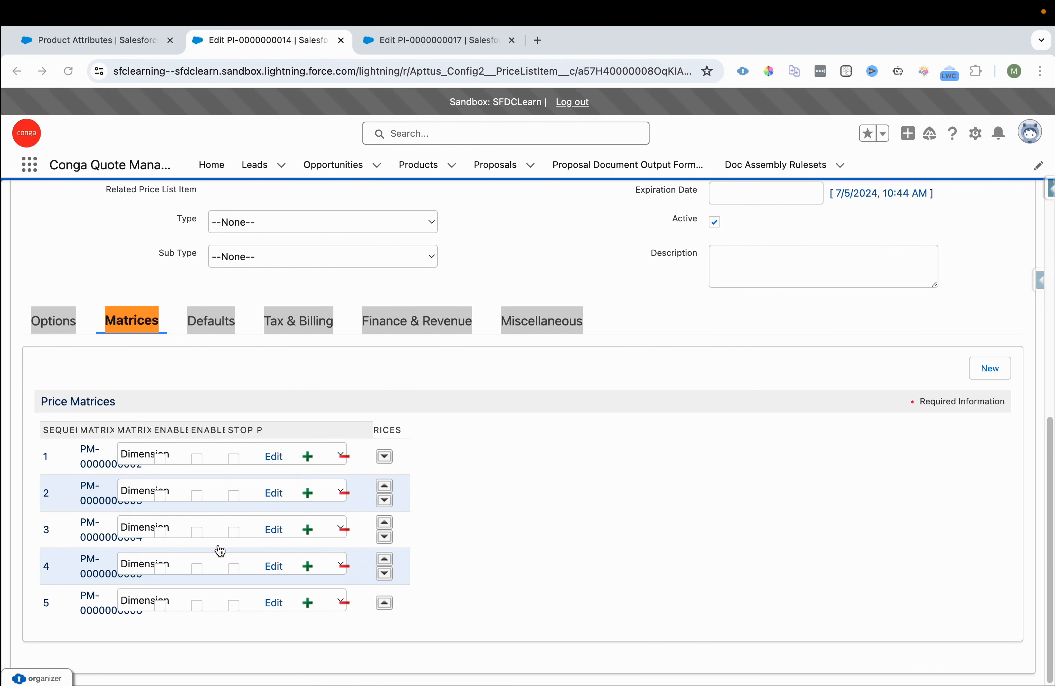
Open the details of the sequence 1 price matrix and check which dimension it uses.
{"action": "left_click", "coordinate": [284, 459]}
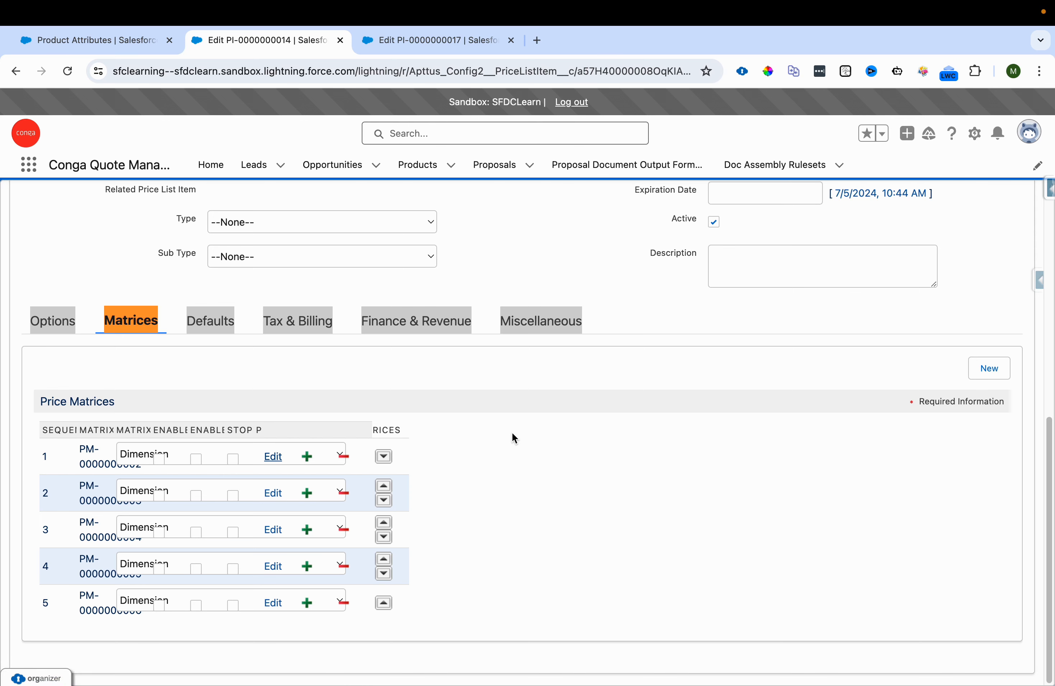
{"action": "scroll", "coordinate": [513, 438], "scroll_direction": "down", "scroll_amount": 2}
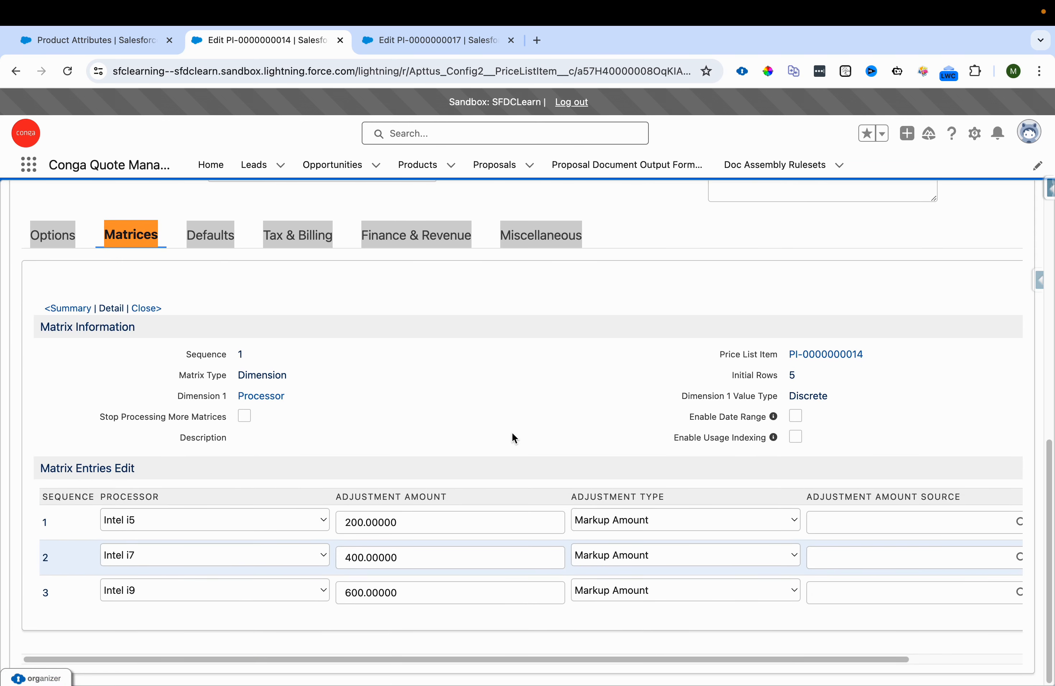
{"action": "left_click_drag", "start_coordinate": [306, 399], "coordinate": [244, 397]}
Inspect the Processor price dimension's context type and field, and return to editing the price list item.
{"action": "left_click", "coordinate": [262, 396]}
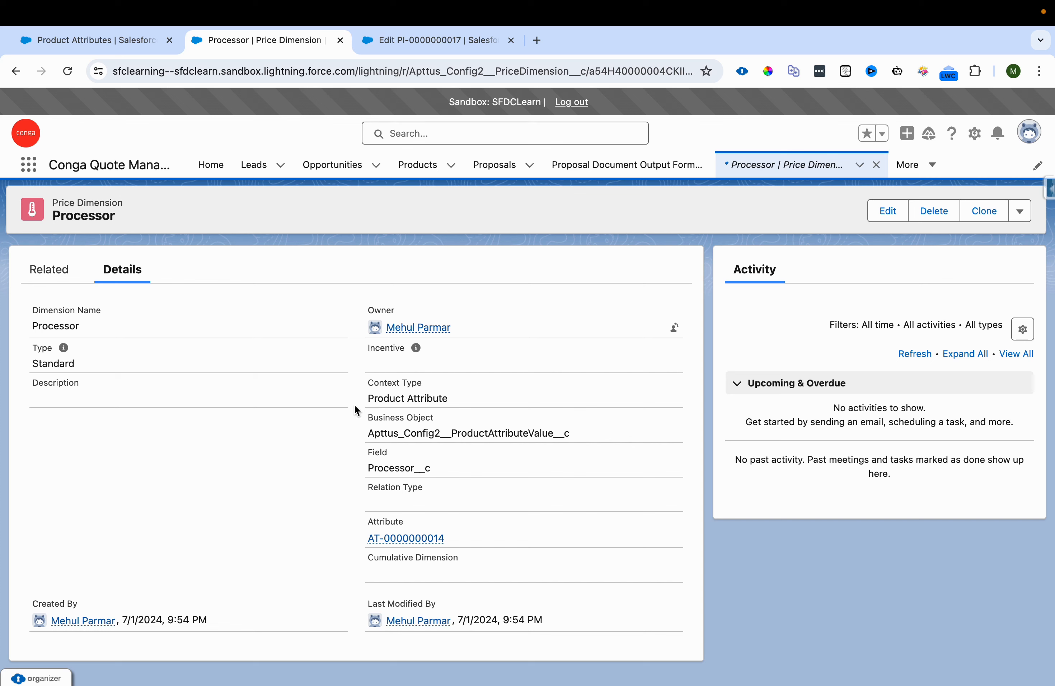
{"action": "left_click_drag", "start_coordinate": [368, 398], "coordinate": [513, 401]}
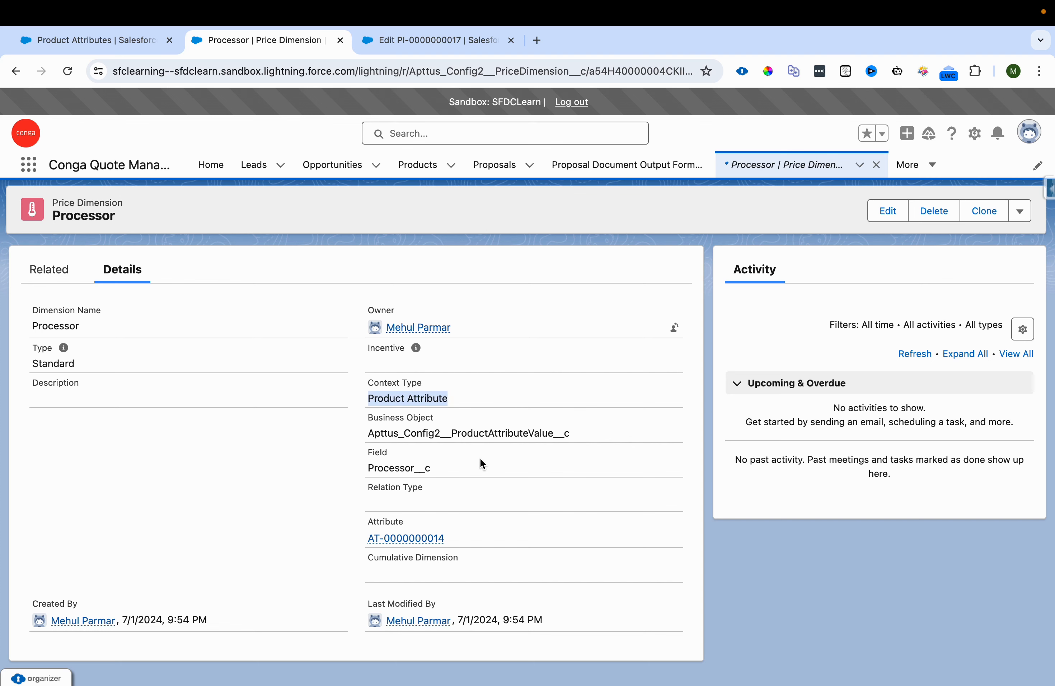
{"action": "left_click_drag", "start_coordinate": [462, 468], "coordinate": [356, 476]}
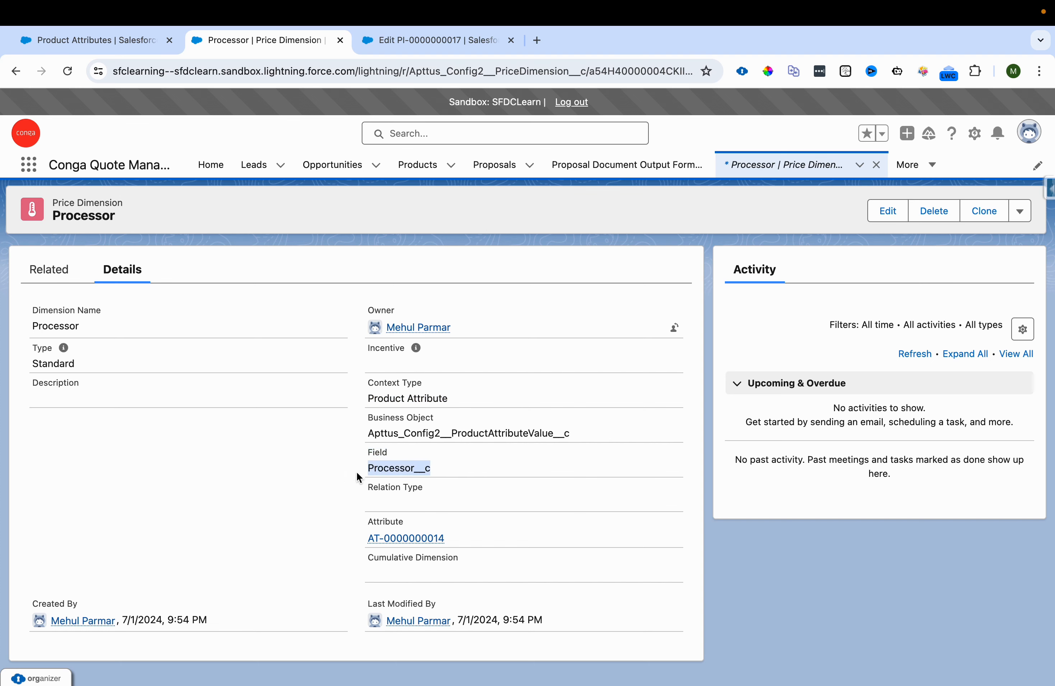
{"action": "left_click", "coordinate": [16, 70]}
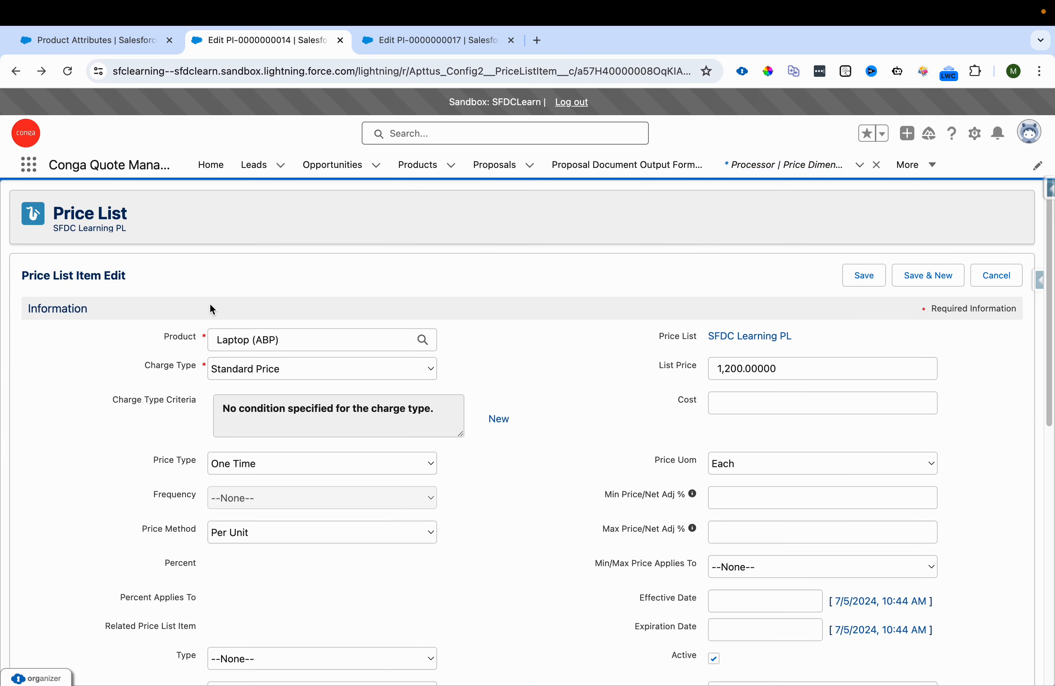
Compare the Processor matrix entries with the Use Case slide and check the Intel i5 adjustment amount and available adjustment types.
{"action": "scroll", "coordinate": [121, 404], "scroll_direction": "down", "scroll_amount": 10}
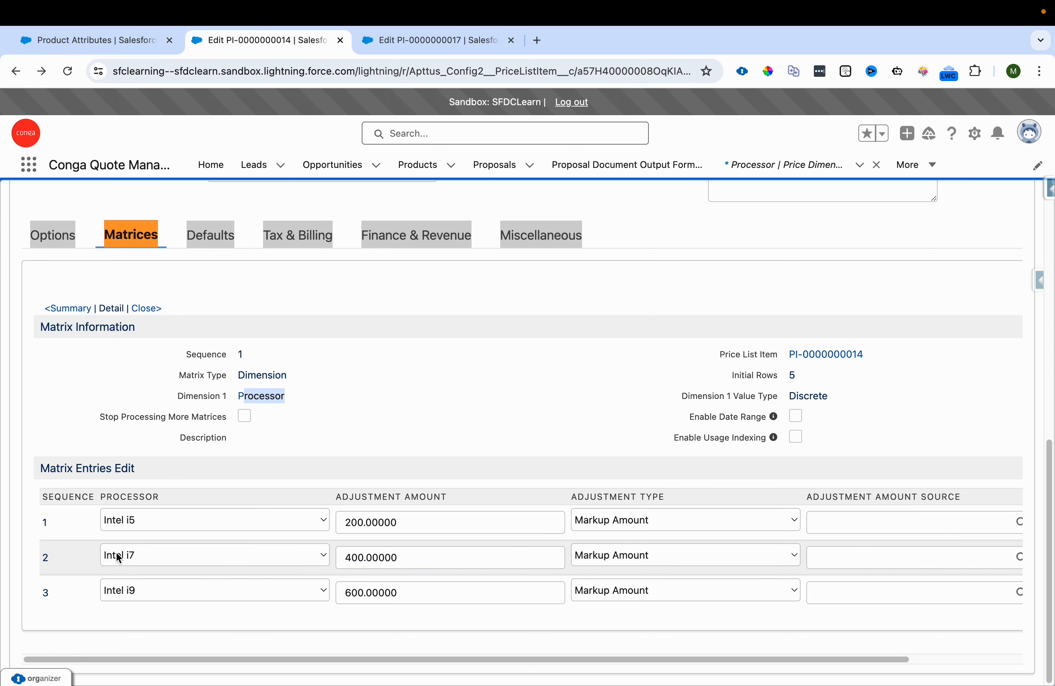
{"action": "key", "text": "ctrl+Left"}
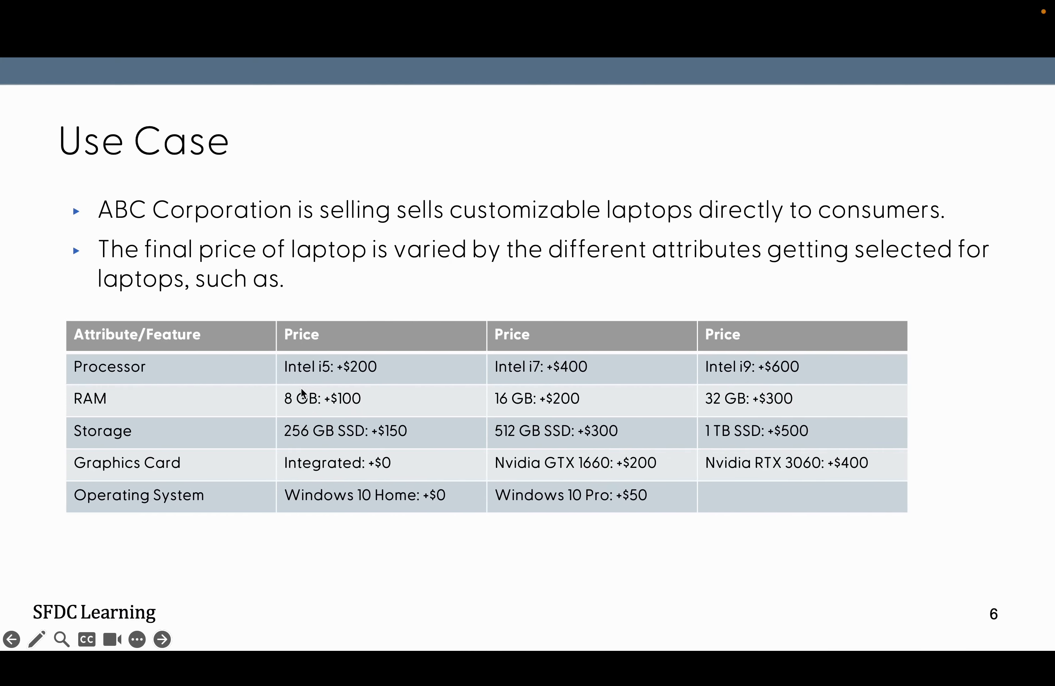
{"action": "key", "text": "ctrl+Right"}
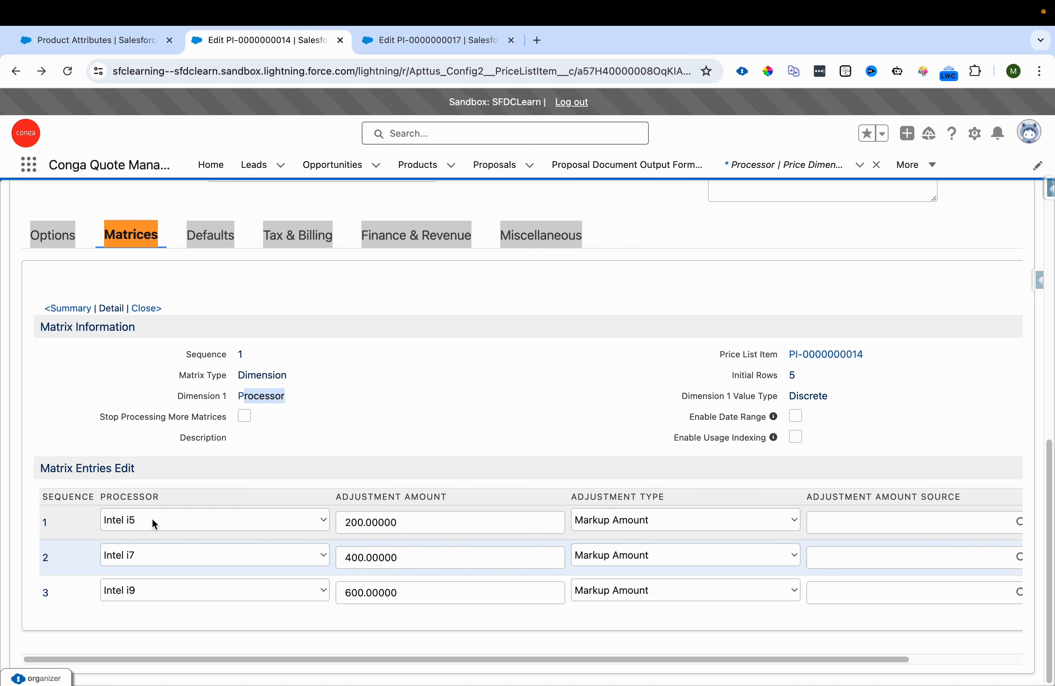
{"action": "left_click_drag", "start_coordinate": [402, 521], "coordinate": [334, 520]}
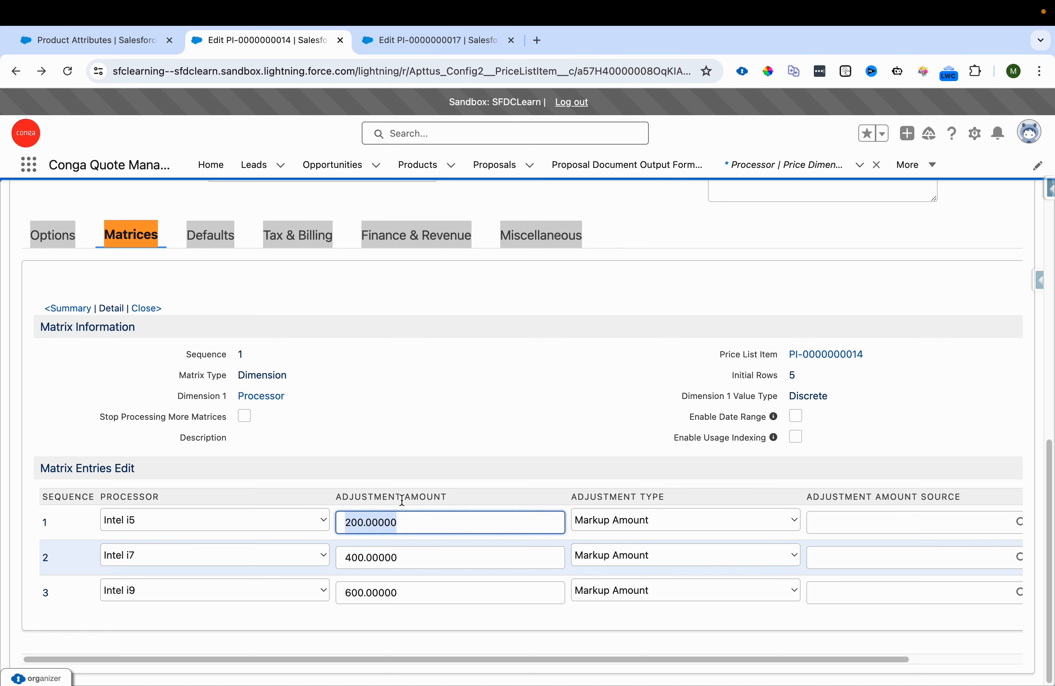
{"action": "left_click", "coordinate": [597, 521]}
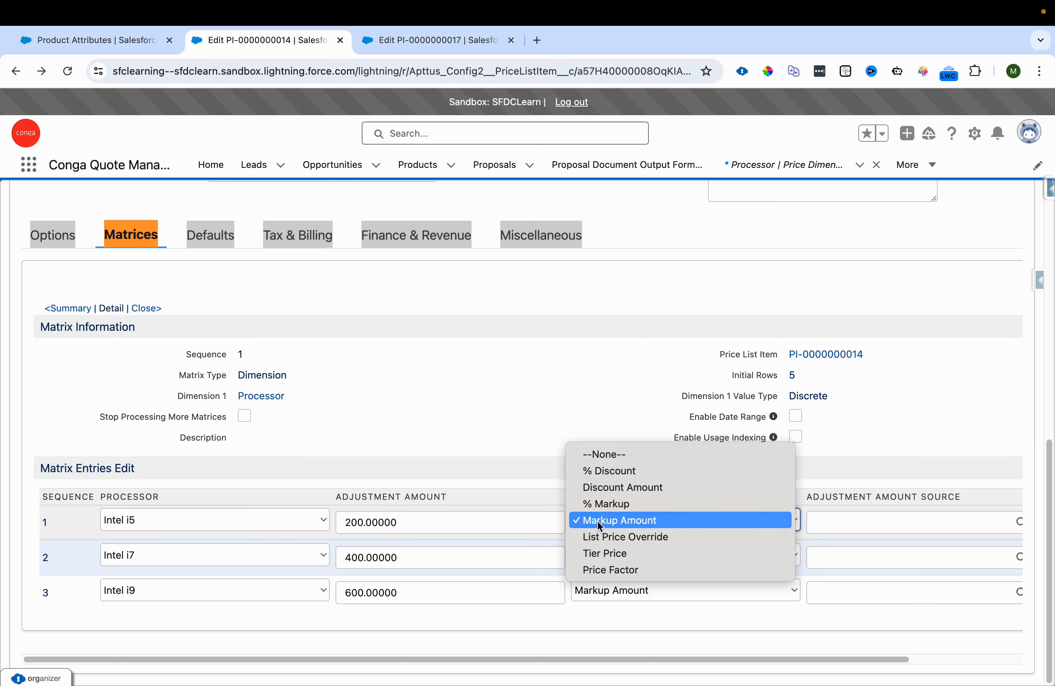
{"action": "left_click", "coordinate": [584, 521]}
Check the laptop's list price on the price list item against the Processor matrix's markup entries.
{"action": "scroll", "coordinate": [606, 363], "scroll_direction": "up", "scroll_amount": 10}
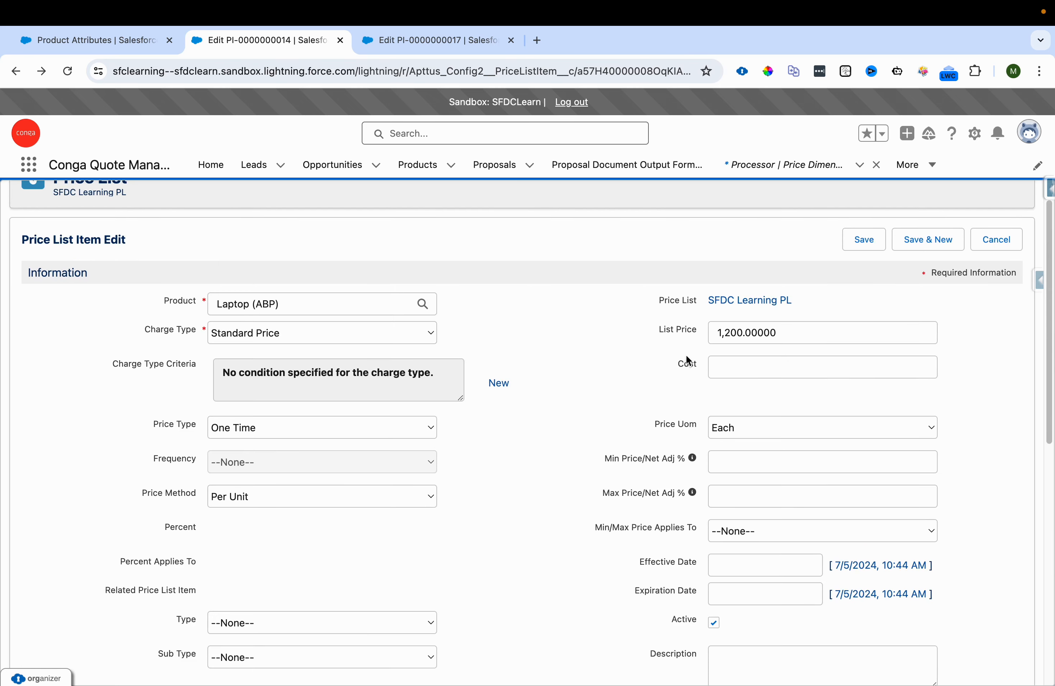
{"action": "scroll", "coordinate": [557, 421], "scroll_direction": "down", "scroll_amount": 8}
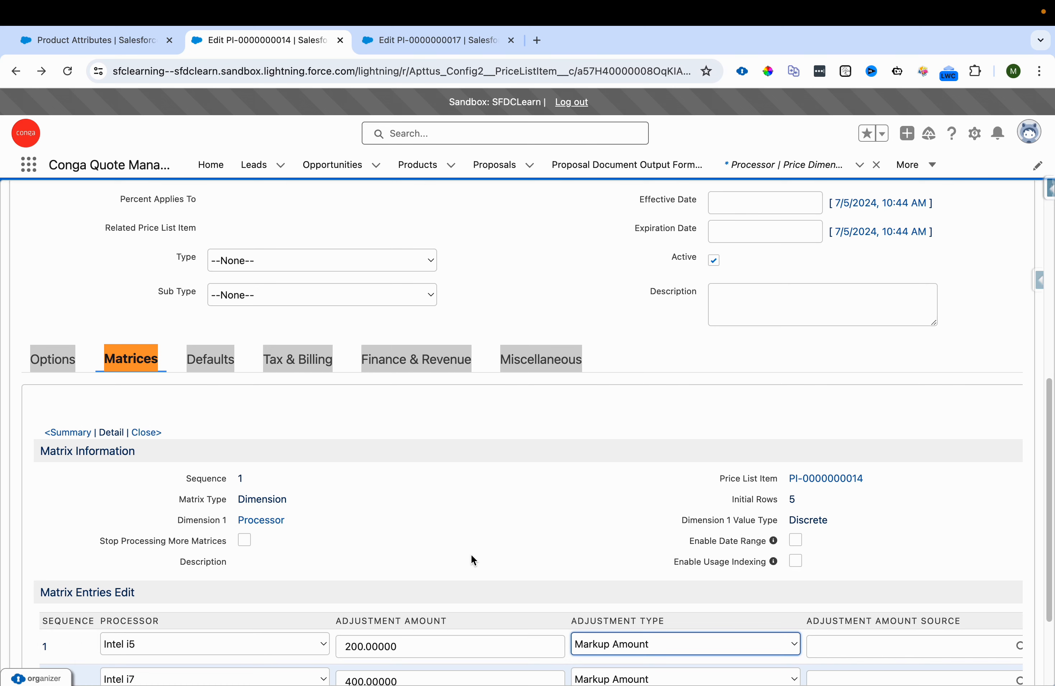
{"action": "scroll", "coordinate": [474, 560], "scroll_direction": "down", "scroll_amount": 2}
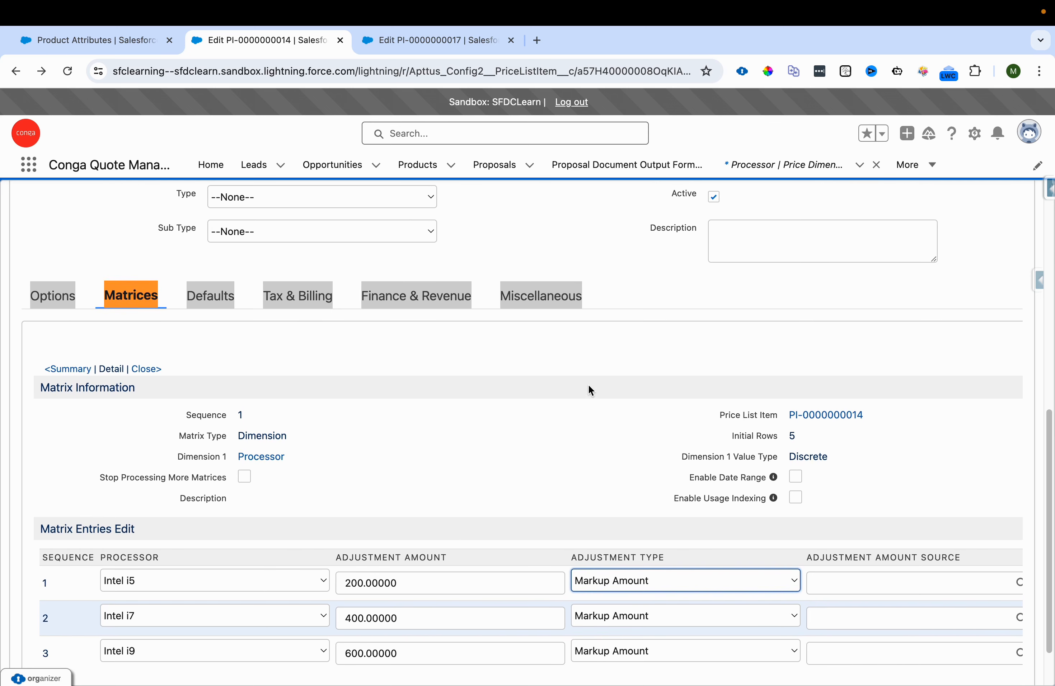
Review the price list item's list price once more and close the Processor matrix details.
{"action": "scroll", "coordinate": [592, 378], "scroll_direction": "up", "scroll_amount": 10}
{"action": "left_click_drag", "start_coordinate": [714, 307], "coordinate": [837, 307]}
{"action": "scroll", "coordinate": [556, 399], "scroll_direction": "down", "scroll_amount": 10}
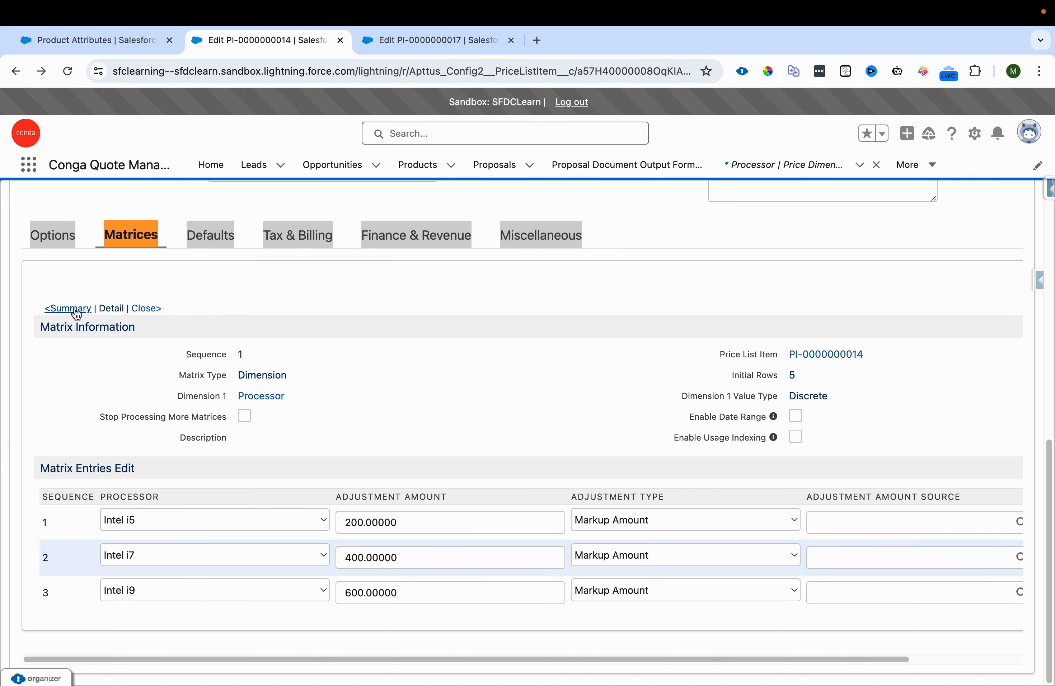
{"action": "left_click", "coordinate": [142, 244]}
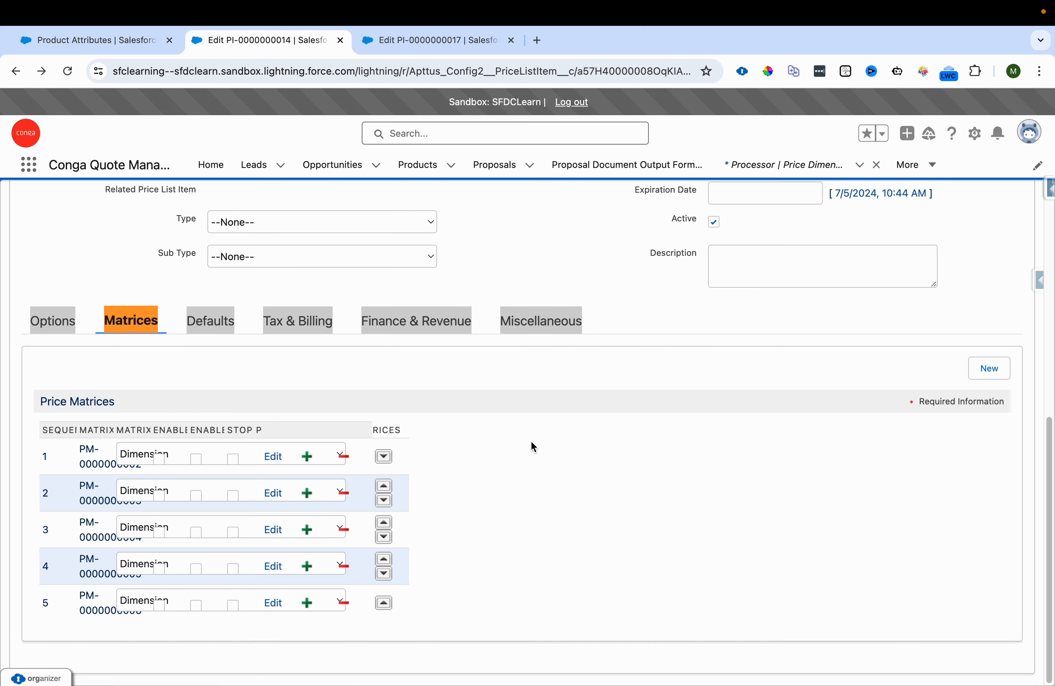
Open the sequence 2 price matrix and compare its RAM dimension entries with the prices on the Use Case slide.
{"action": "left_click", "coordinate": [272, 493]}
{"action": "left_click_drag", "start_coordinate": [280, 482], "coordinate": [238, 476]}
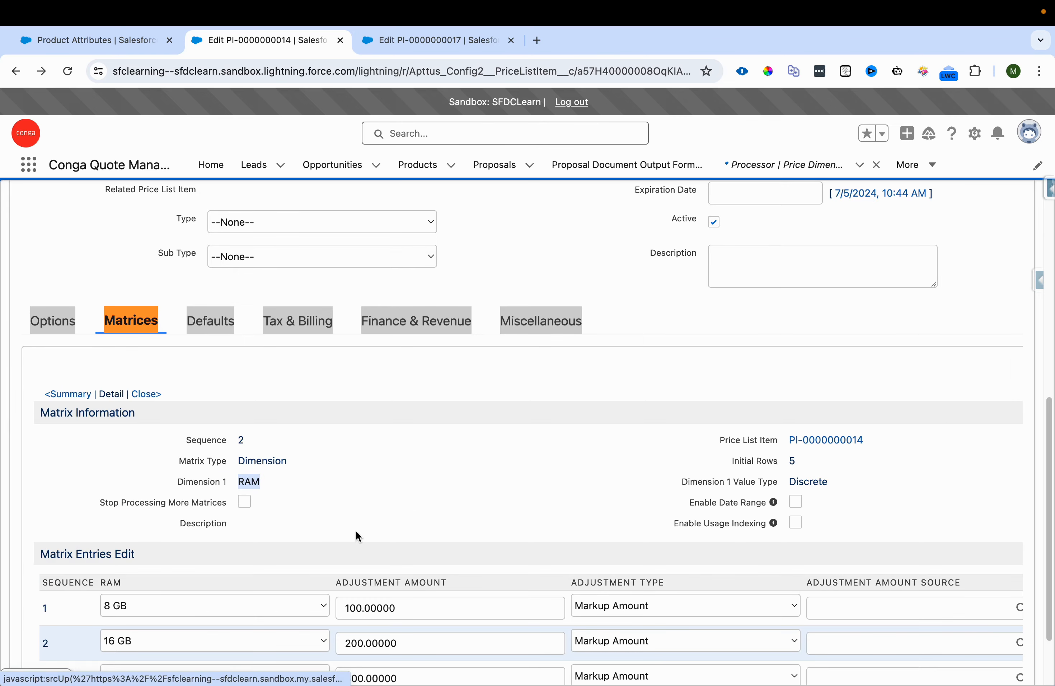
{"action": "scroll", "coordinate": [355, 529], "scroll_direction": "down", "scroll_amount": 2}
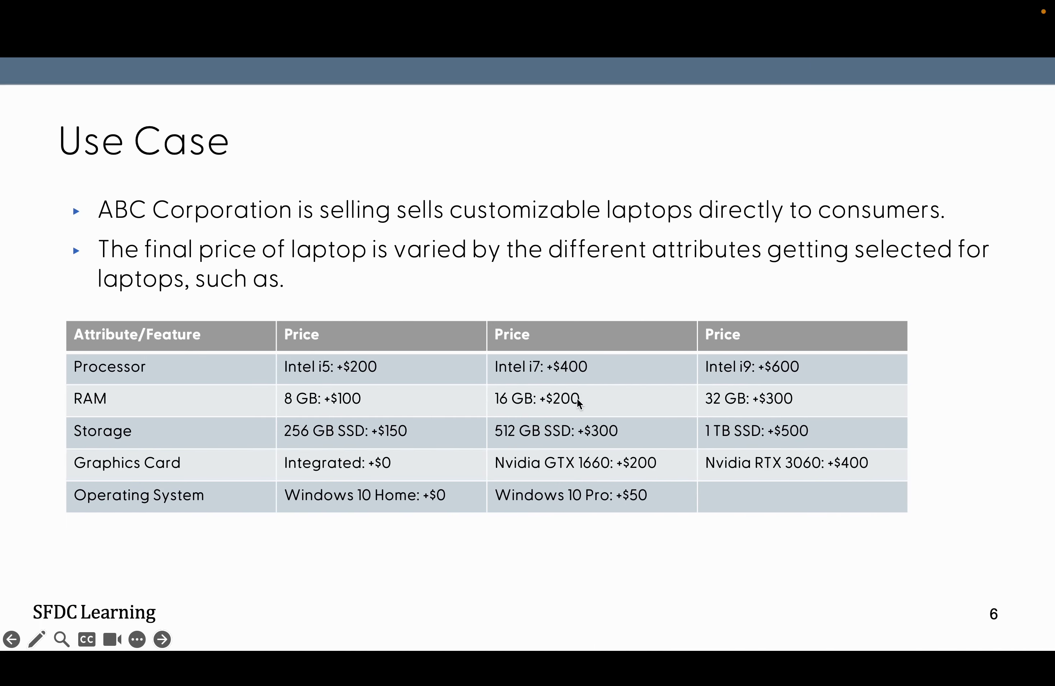
{"action": "key", "text": "ctrl+Right"}
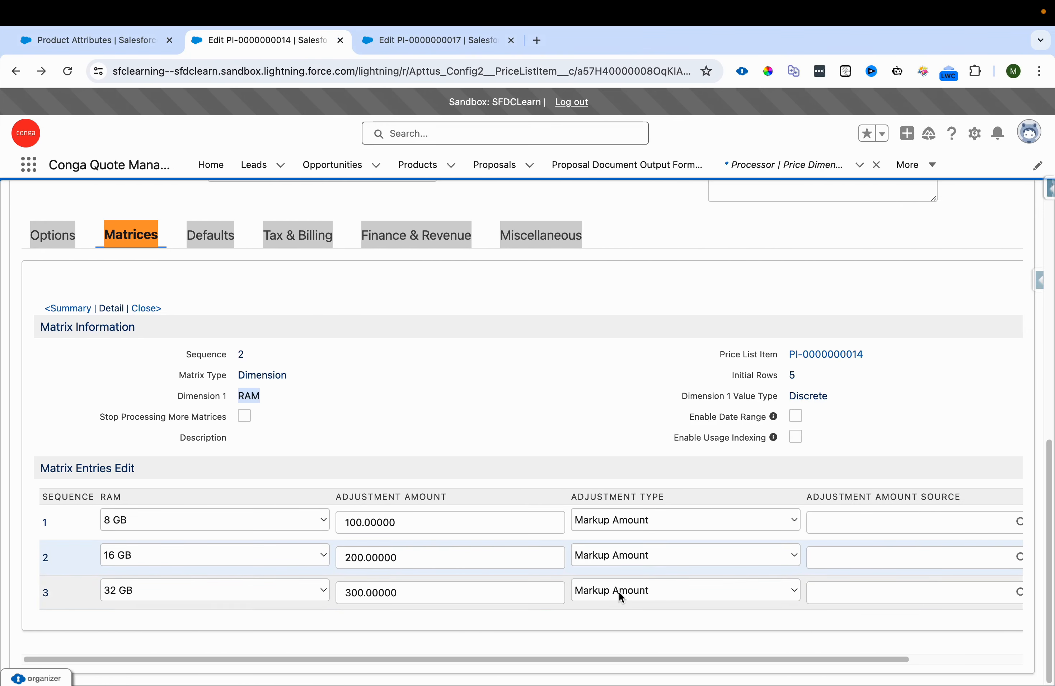
Close the RAM matrix and open the sequence 3 matrix to check its Storage adjustment amounts and types.
{"action": "left_click", "coordinate": [148, 314]}
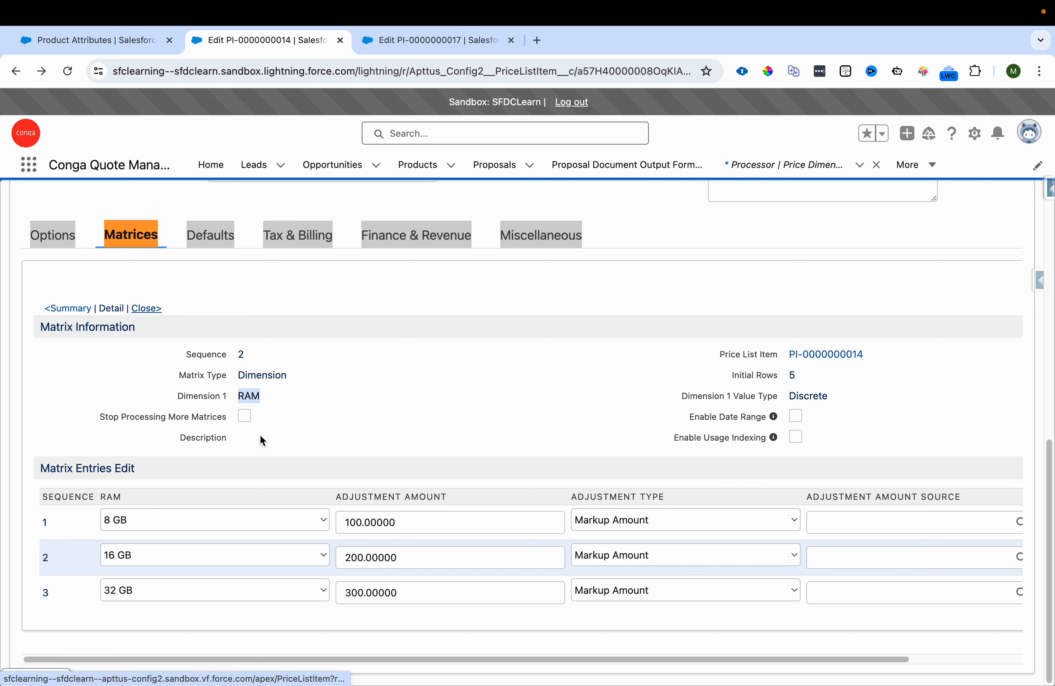
{"action": "left_click", "coordinate": [281, 530]}
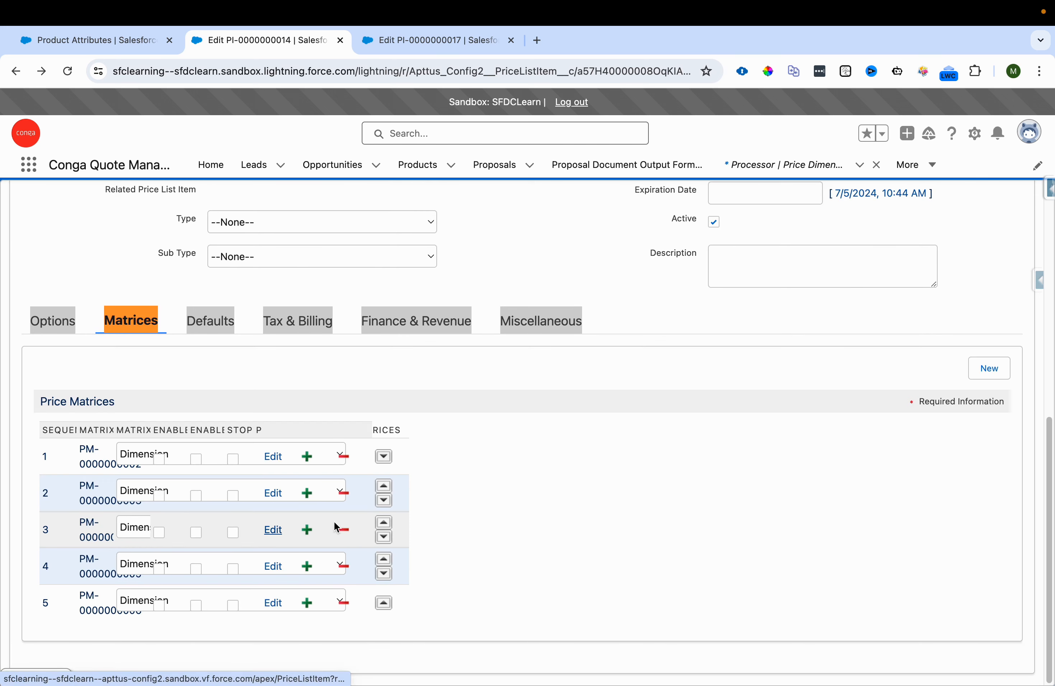
{"action": "scroll", "coordinate": [522, 507], "scroll_direction": "down", "scroll_amount": 1}
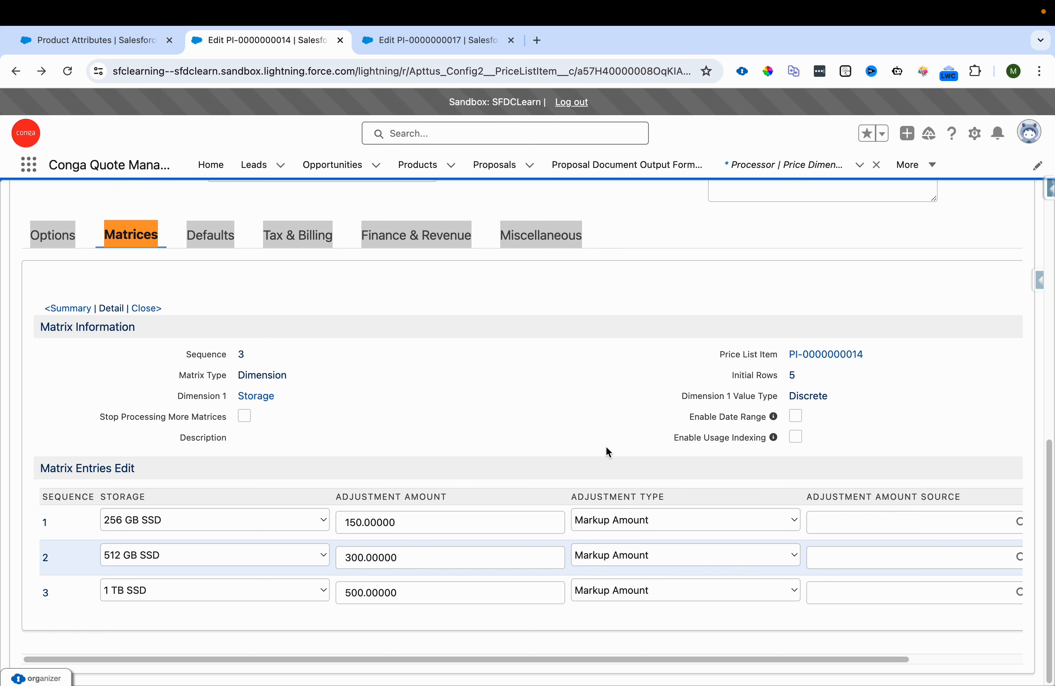
Return to the list of all price matrices and inspect the Stop Processing More Matrices option in the RAM matrix.
{"action": "left_click", "coordinate": [134, 310]}
{"action": "left_click_drag", "start_coordinate": [72, 450], "coordinate": [470, 498]}
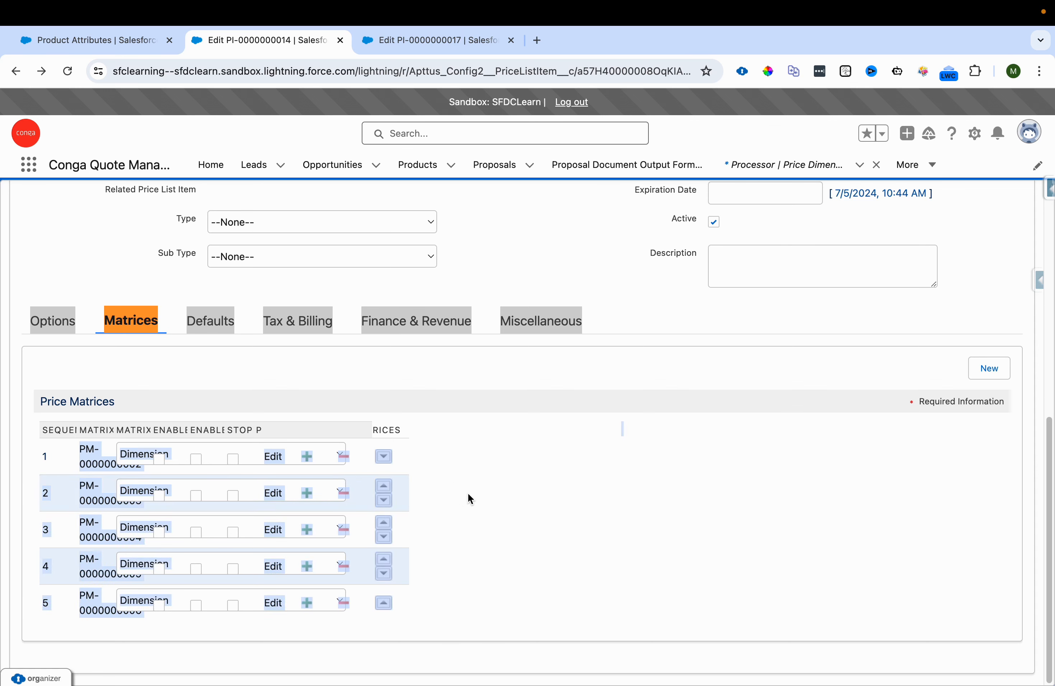
{"action": "left_click", "coordinate": [470, 498]}
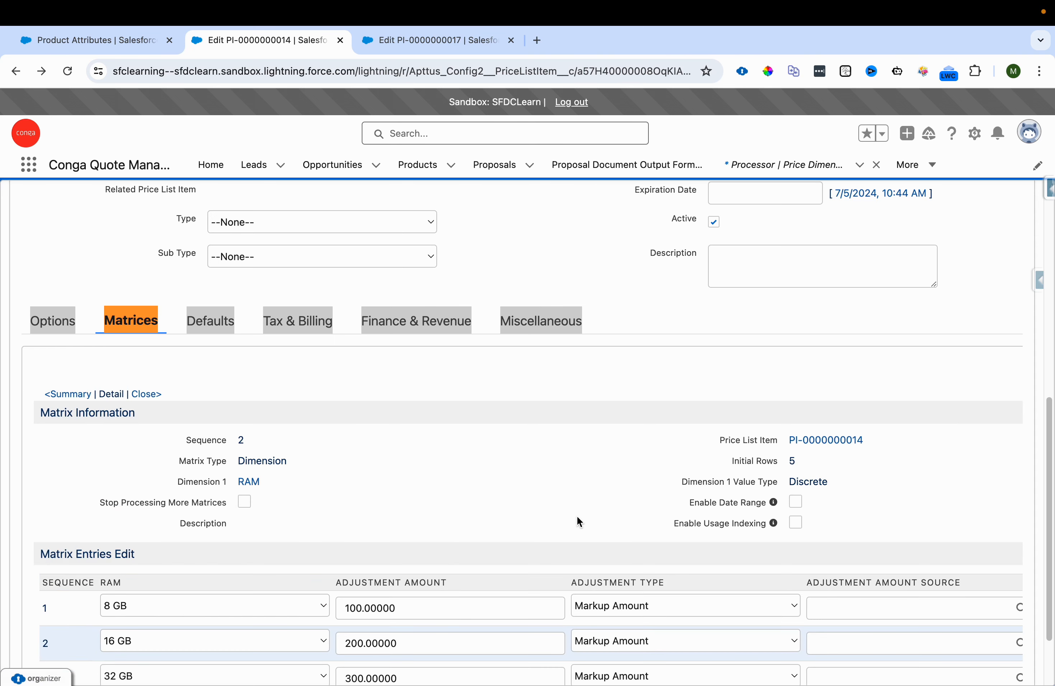
{"action": "left_click_drag", "start_coordinate": [101, 502], "coordinate": [264, 502]}
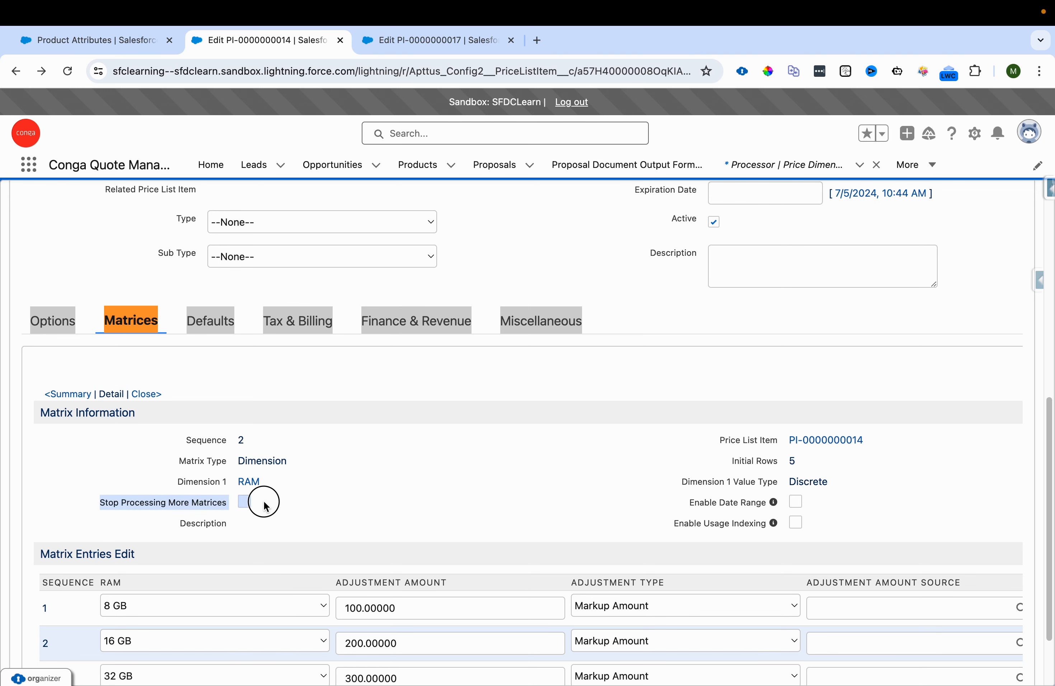
{"action": "left_click", "coordinate": [257, 512]}
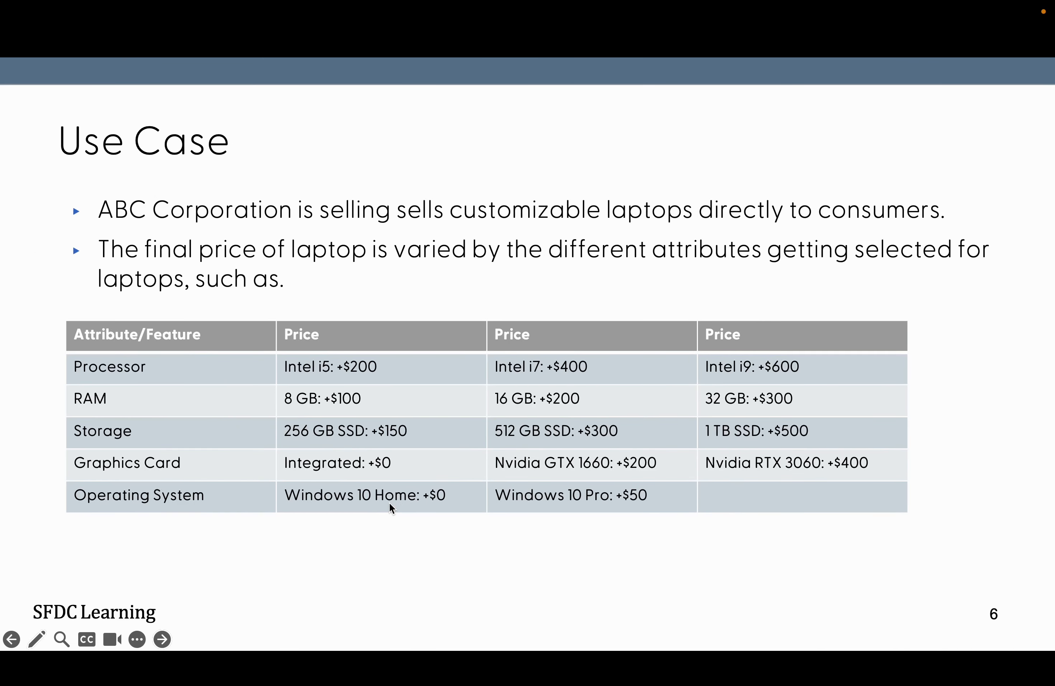
Advance the slide presentation from the Use Case slide through the review slide to the closing Thank you slide.
{"action": "key", "text": "Right"}
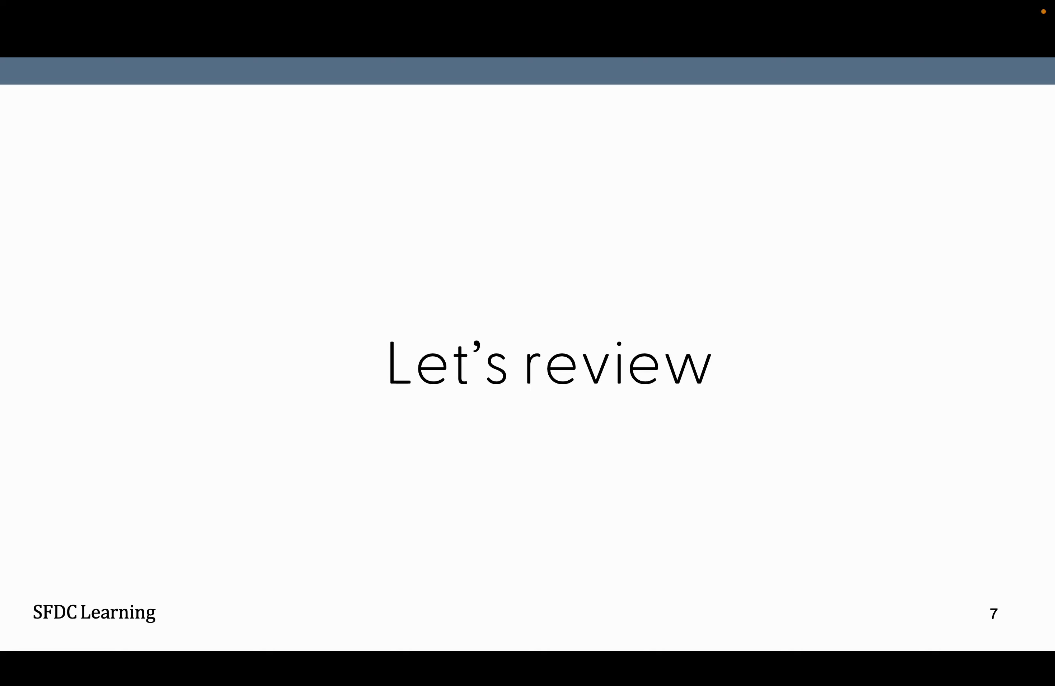
{"action": "key", "text": "Right"}
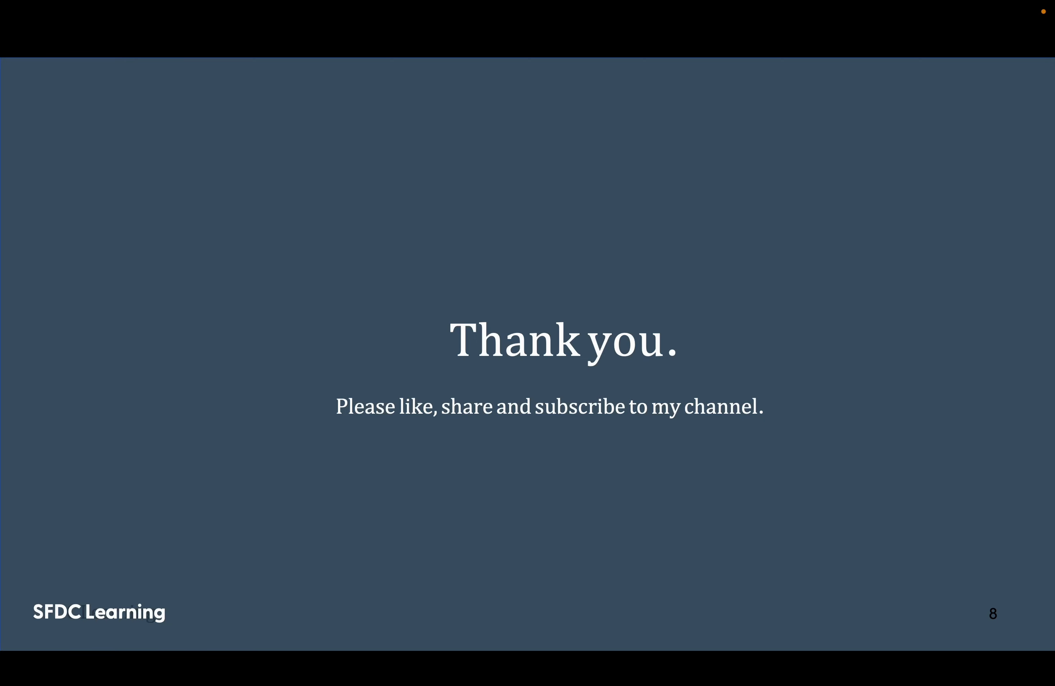